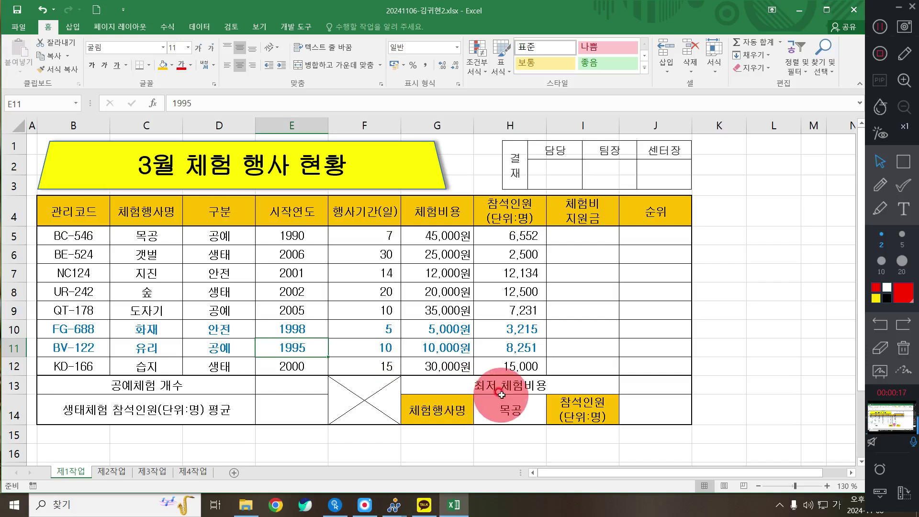
Enter =VLOOKUP(H14,C5:H12,6) in cell J14 to look up the attendance of the event named in H14
click(660, 407)
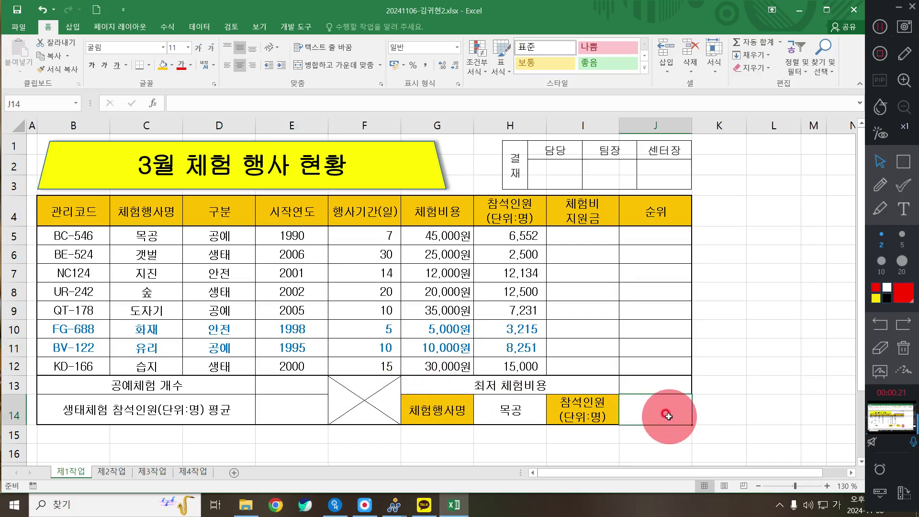
text(=)
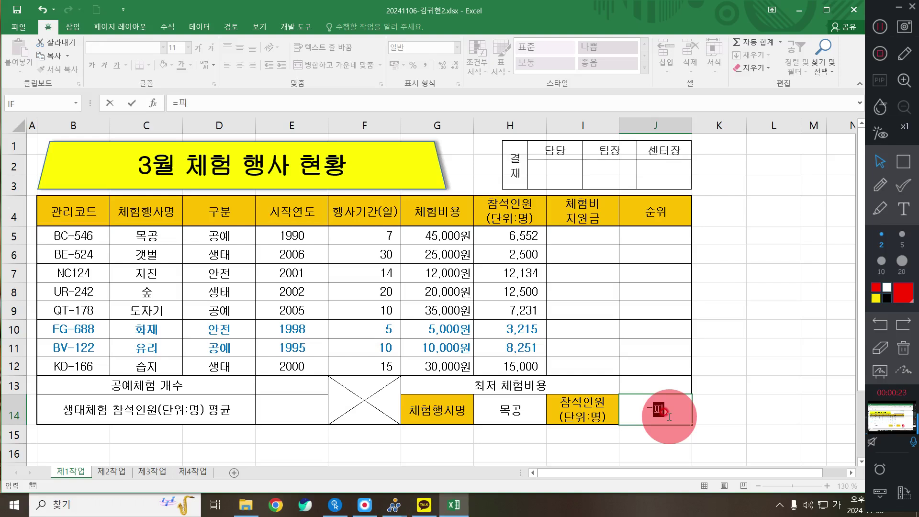
key(Hangul)
text(vl)
key(Tab)
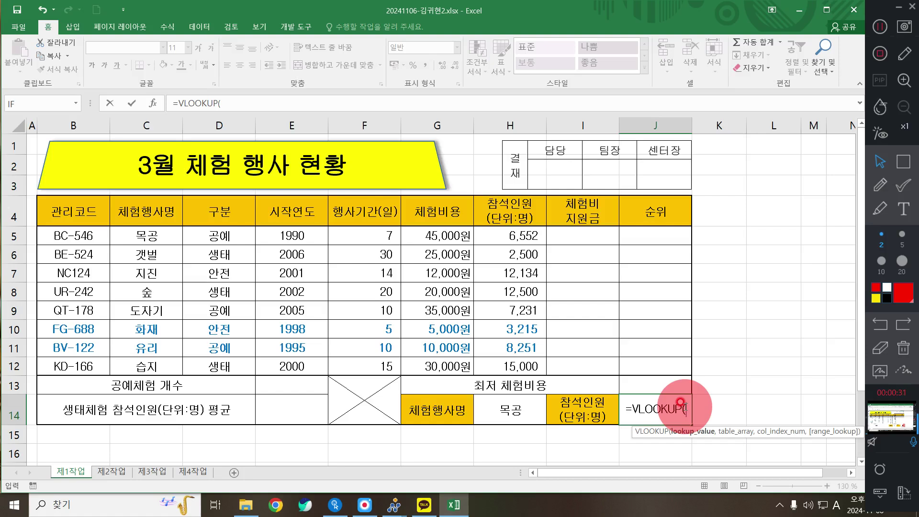
click(519, 407)
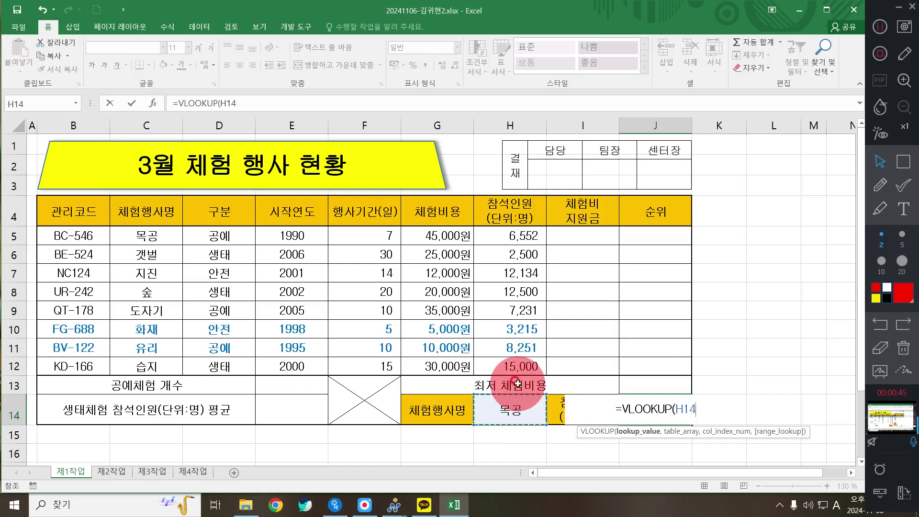
text(,)
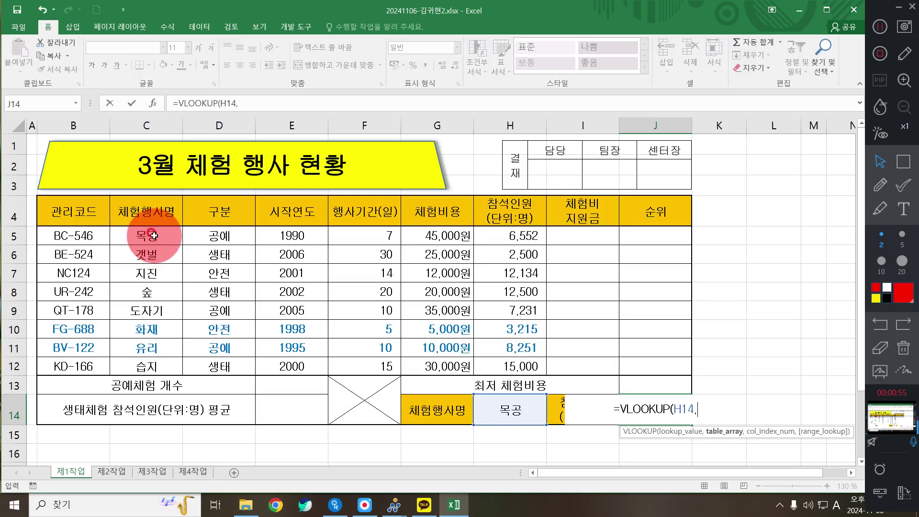
drag(154, 235, 497, 367)
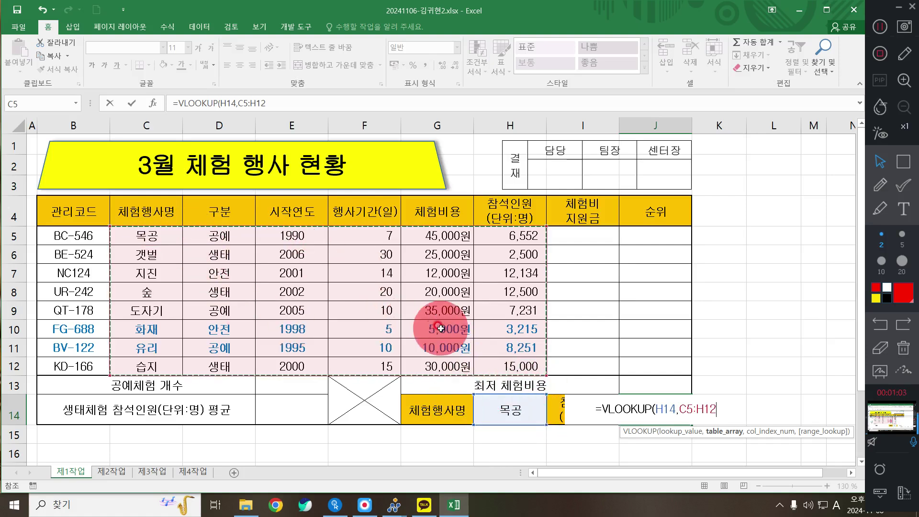
text(,)
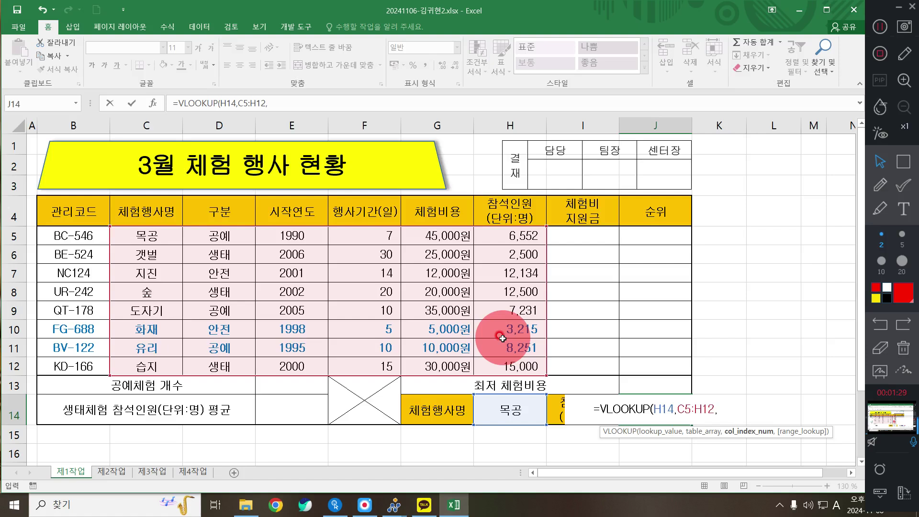
text(6)
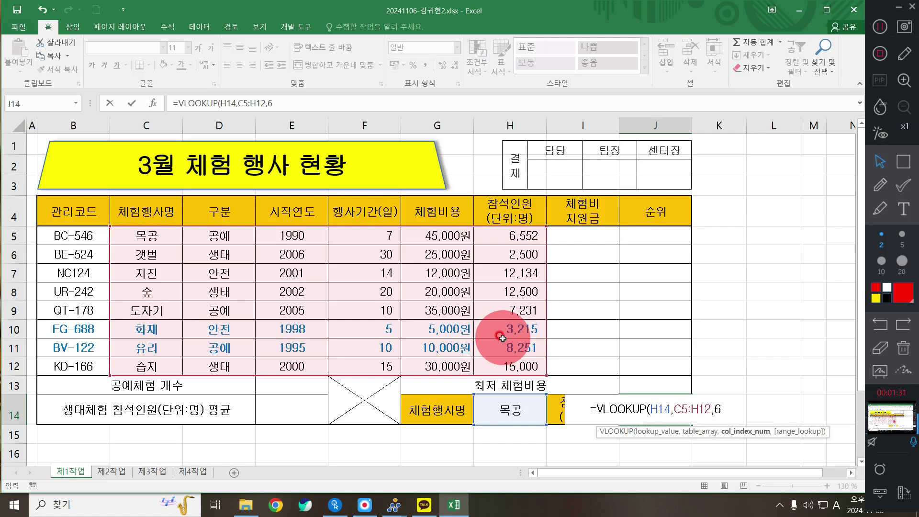
text())
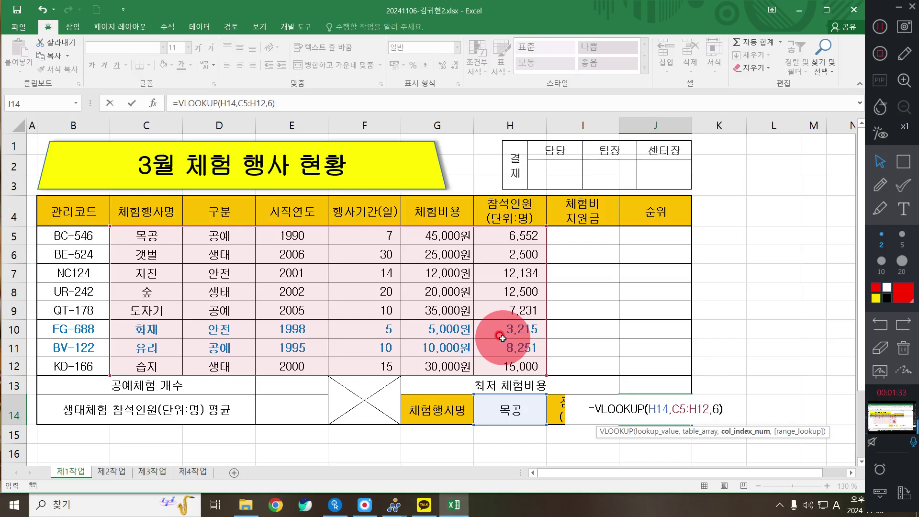
key(Return)
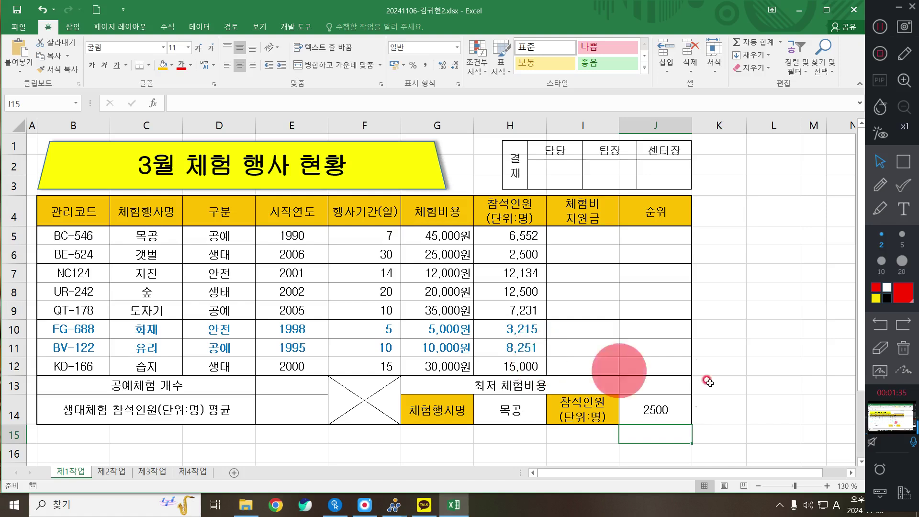
Add 0 as the range_lookup argument of the VLOOKUP formula in J14 for an exact match
click(661, 398)
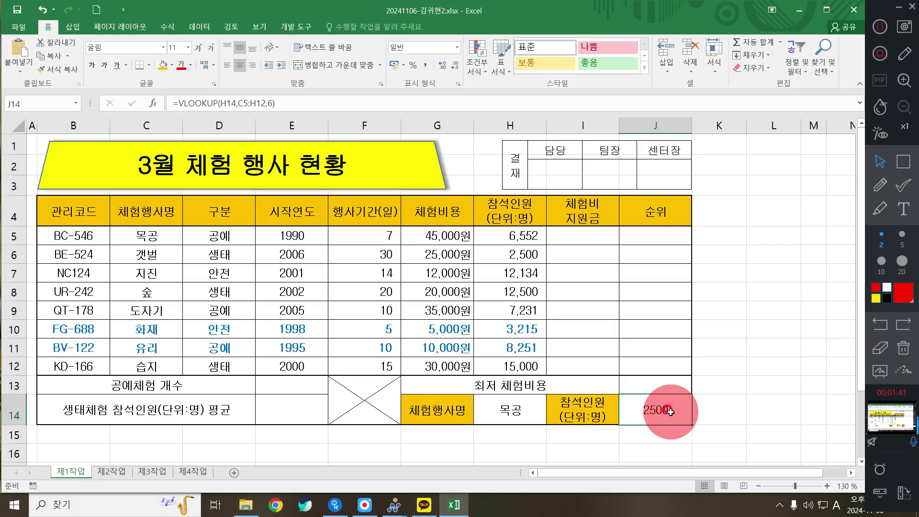
double_click(670, 412)
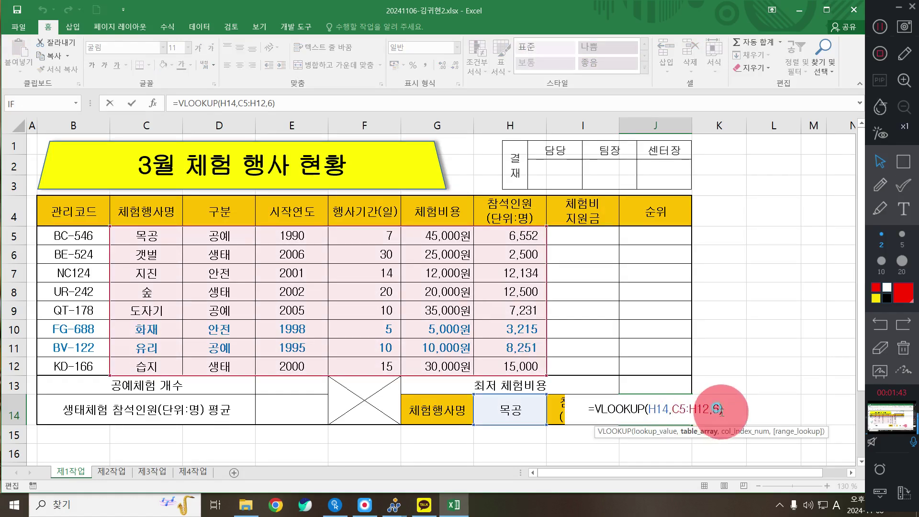
key(Left)
text(,0)
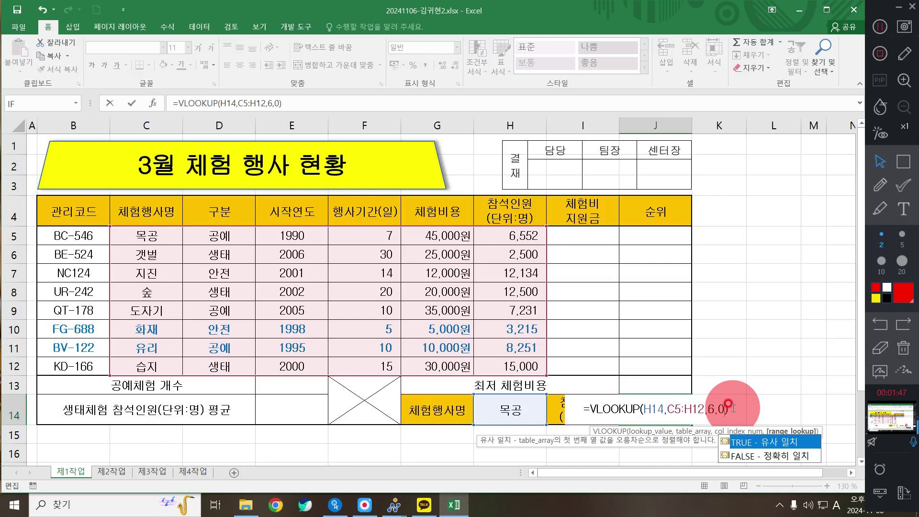
key(Return)
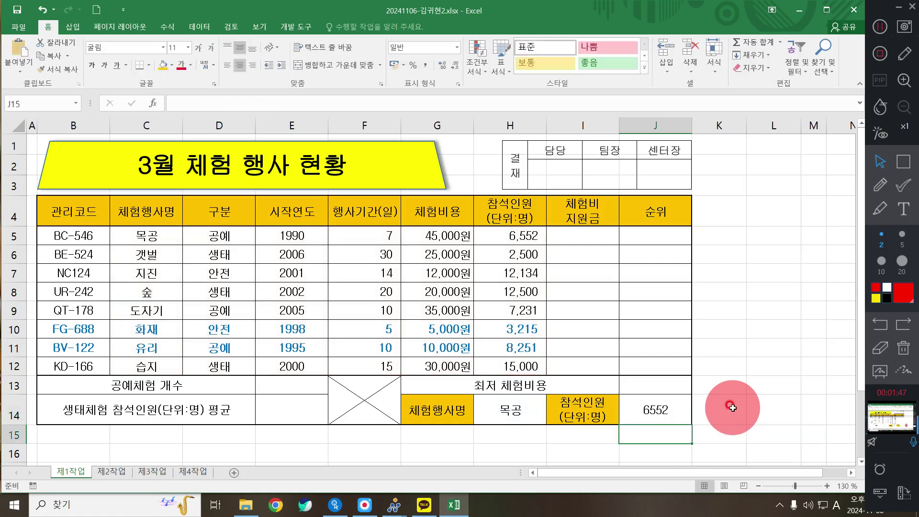
click(675, 405)
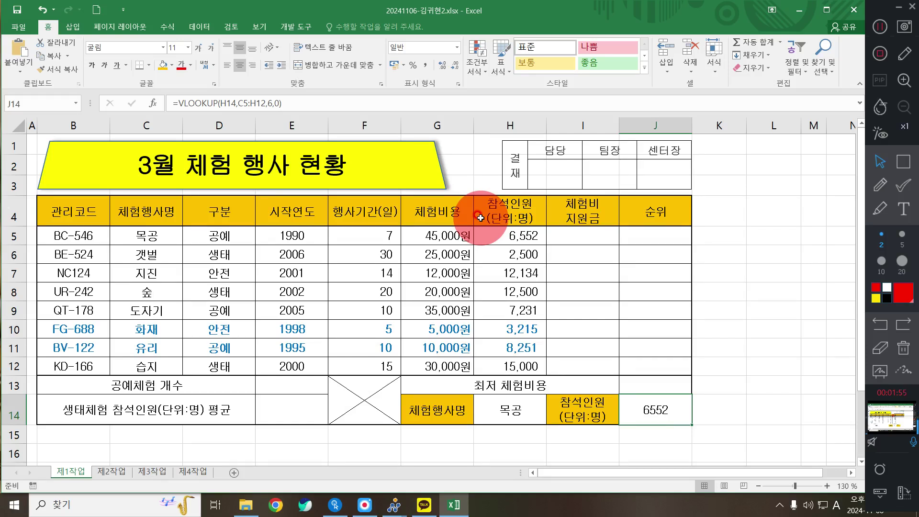
Enter a MIN formula over the 체험비용 values G5:G12 in cell J13 for the lowest experience cost
click(640, 383)
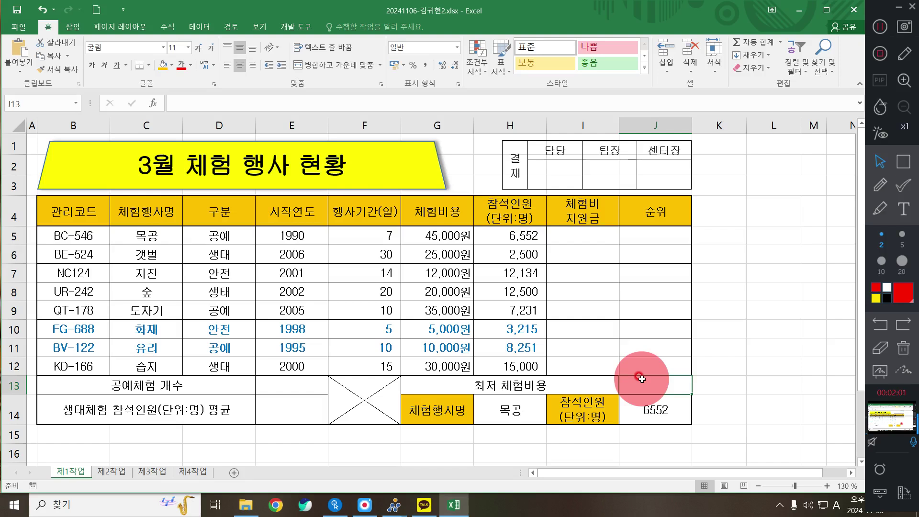
text(=min)
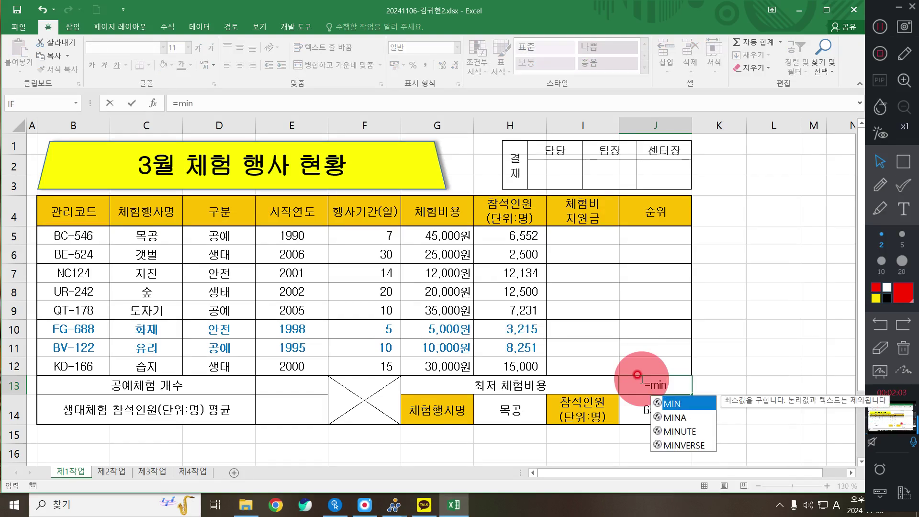
double_click(673, 404)
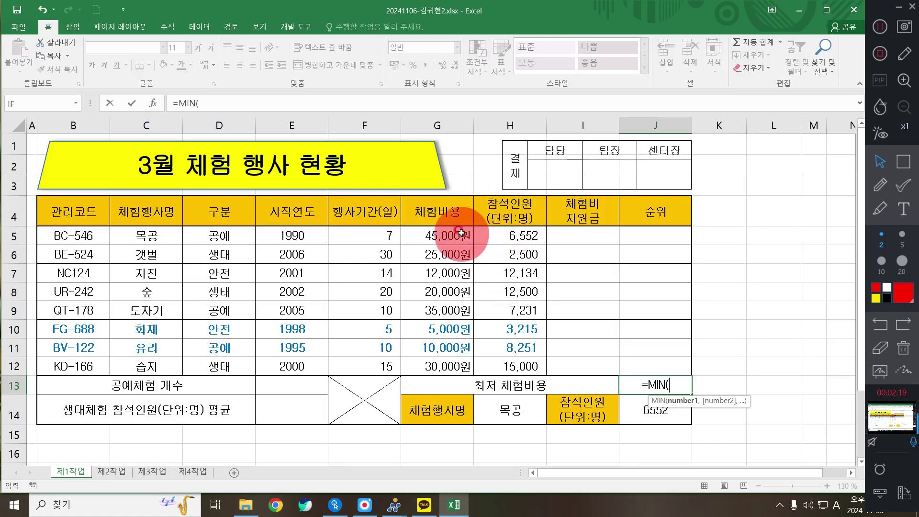
drag(436, 236, 447, 368)
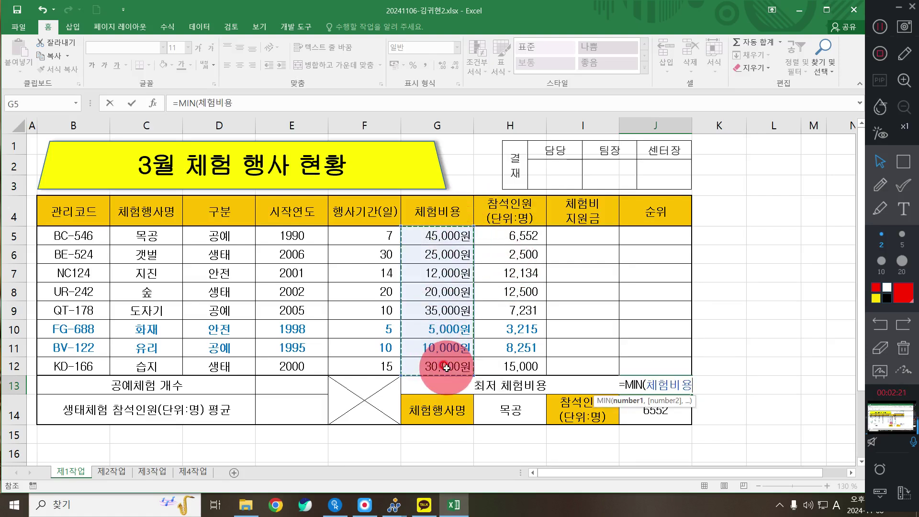
key(Return)
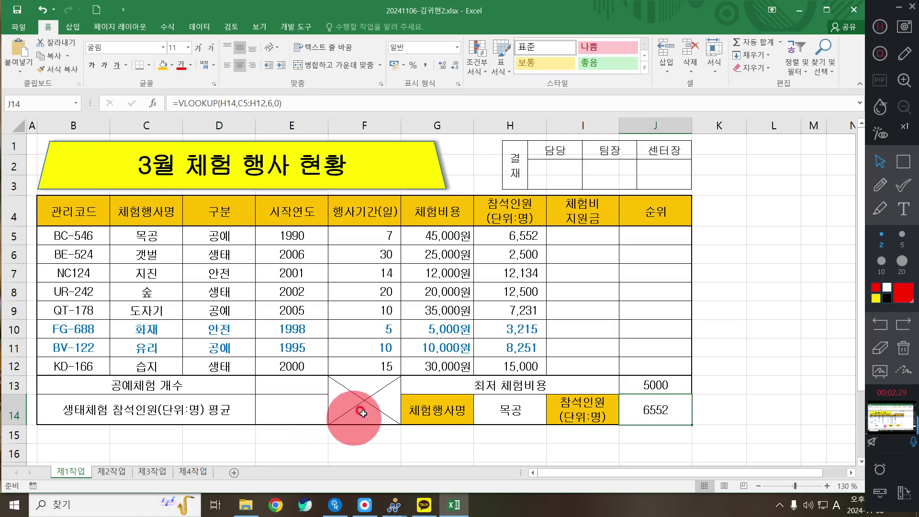
Start the 생태체험 average formula in cell E14 with SUMIF, using range D5:D12, criterion D6 and sum range H5:H12
click(272, 406)
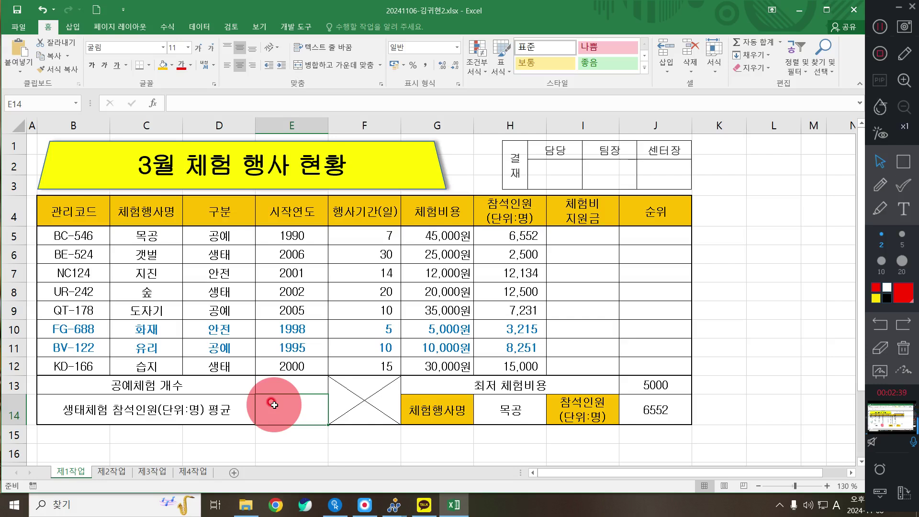
text(=sum,)
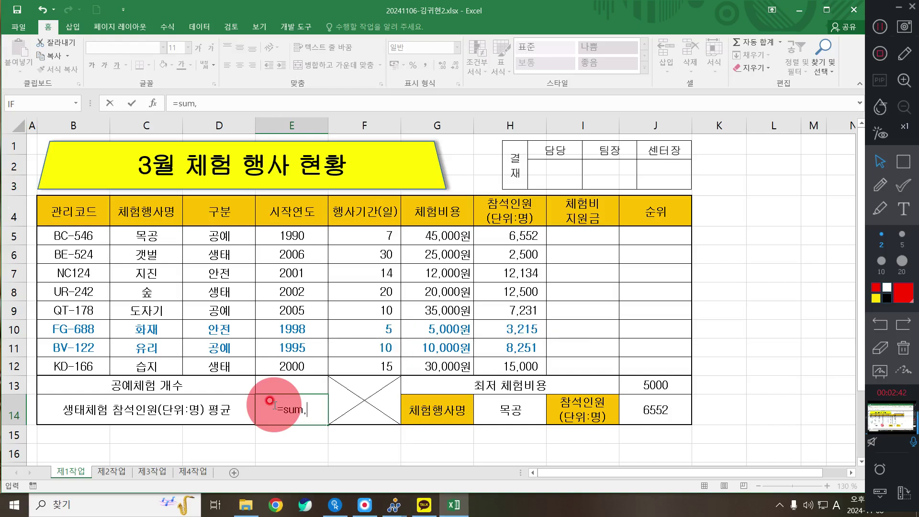
key(BackSpace)
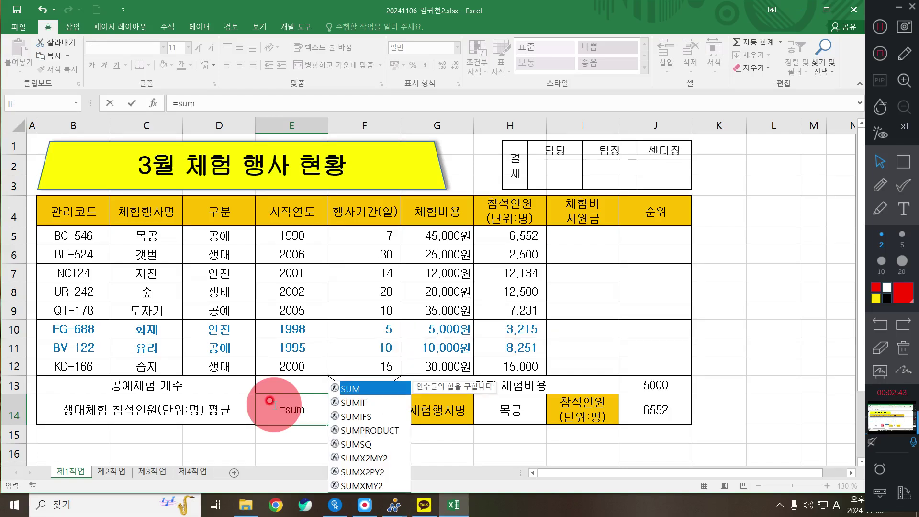
key(Down)
key(Tab)
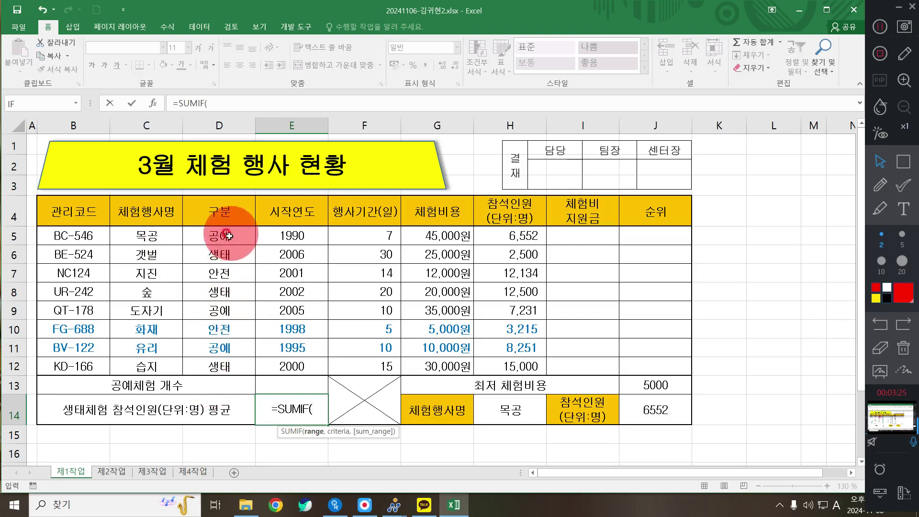
drag(219, 235, 226, 369)
text(,)
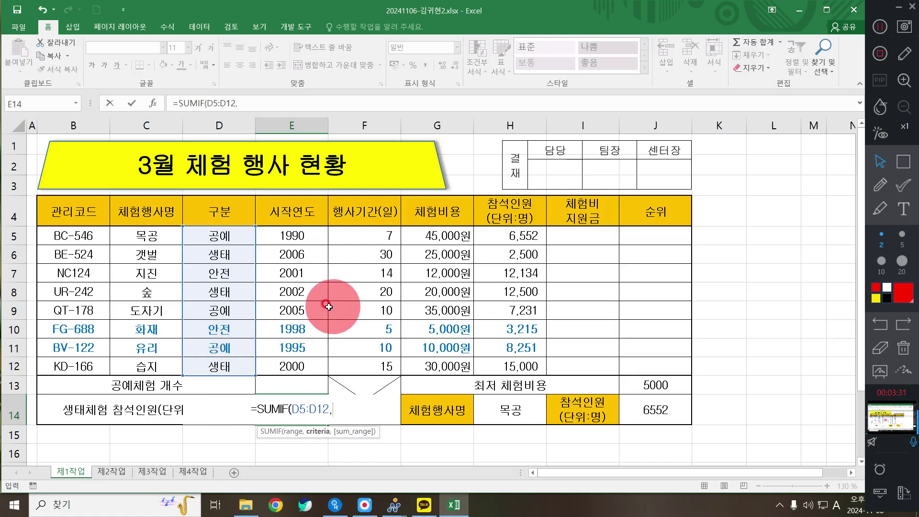
click(219, 259)
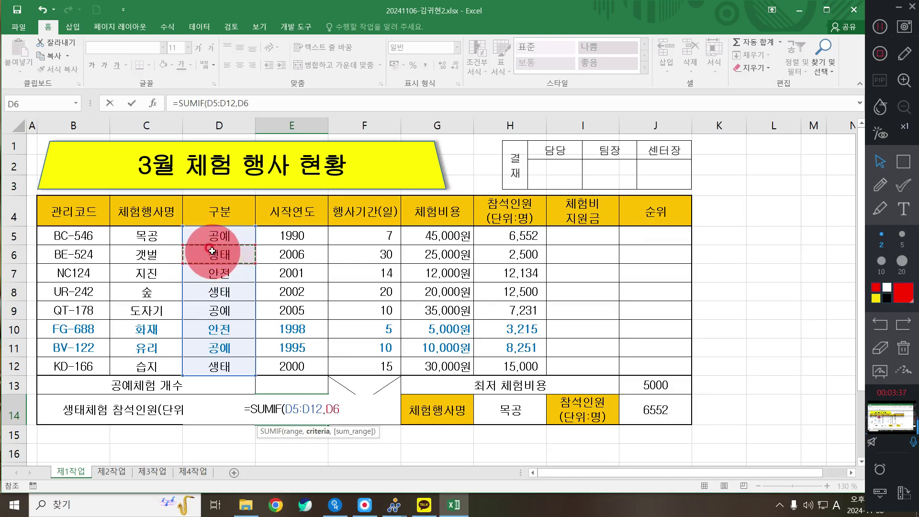
text(,)
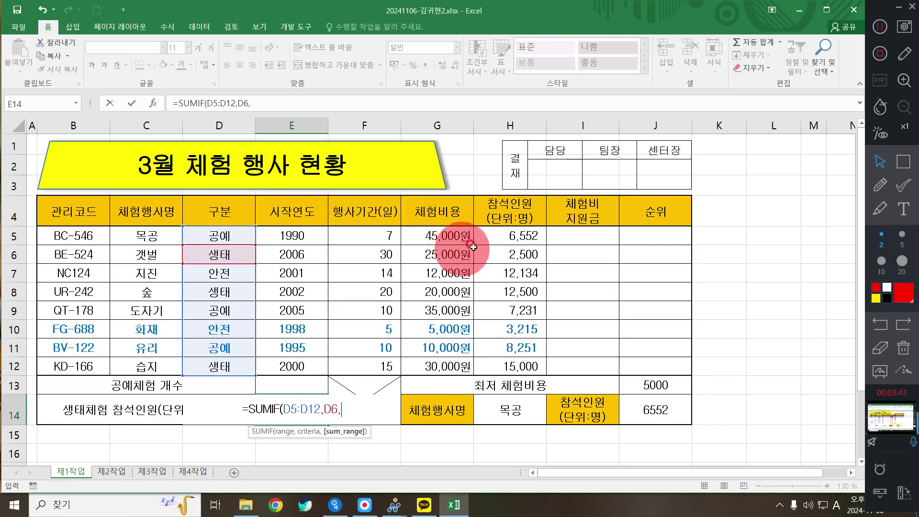
drag(493, 236, 495, 361)
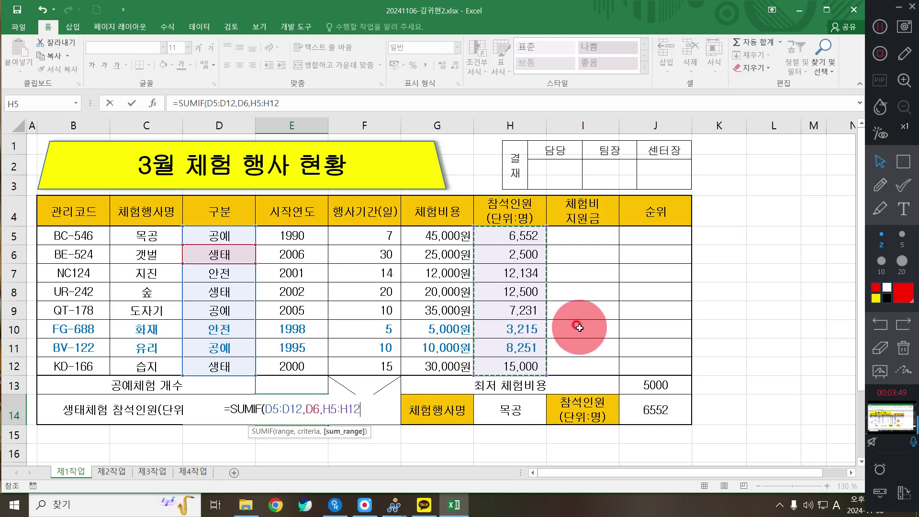
Complete the E14 formula by dividing the SUMIF by COUNTIF(D5:D12,D6)
text()/)
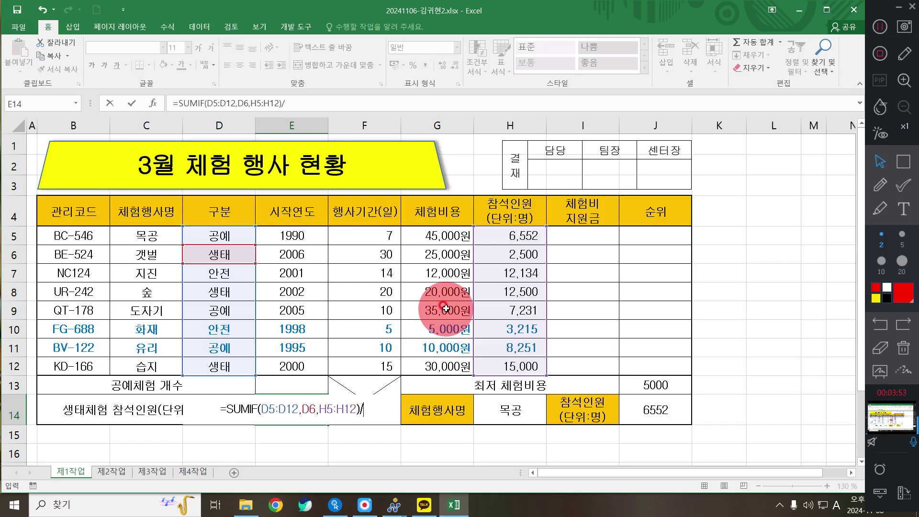
text(cou)
key(Down)
key(Down)
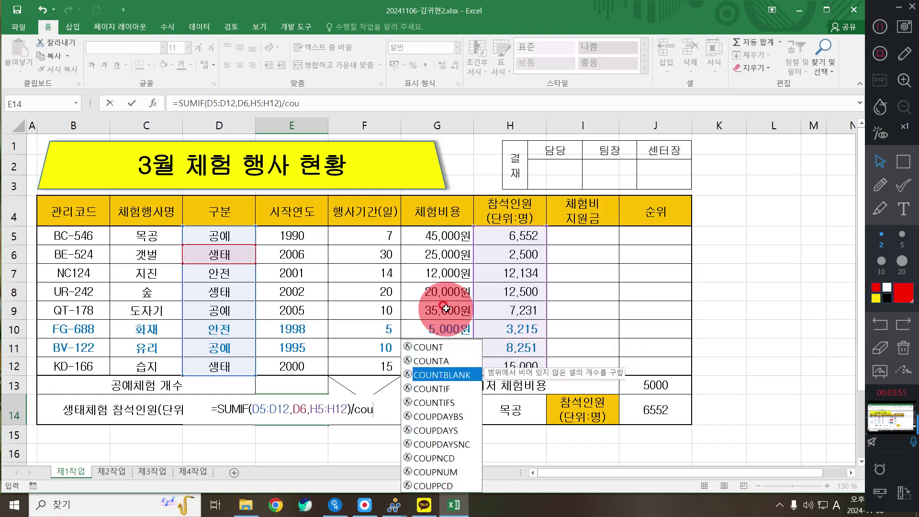
key(Down)
key(Down)
key(Up)
key(Tab)
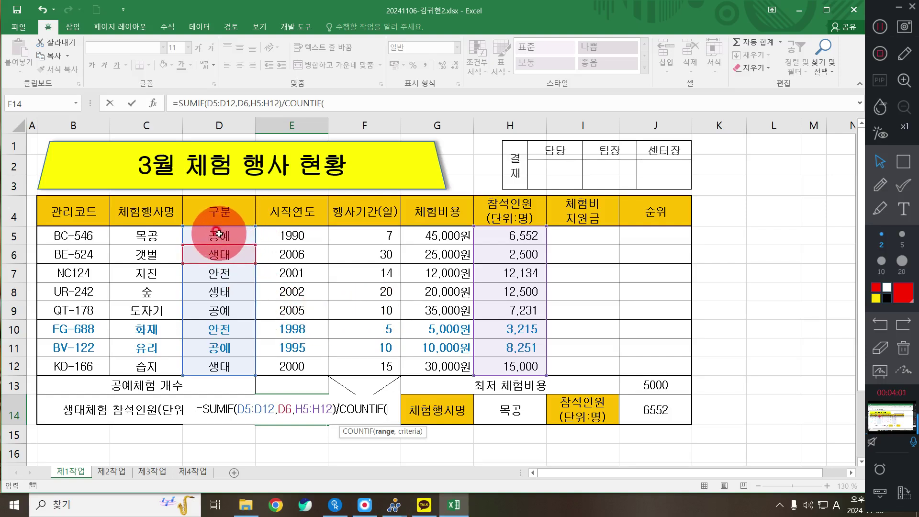
drag(219, 235, 235, 365)
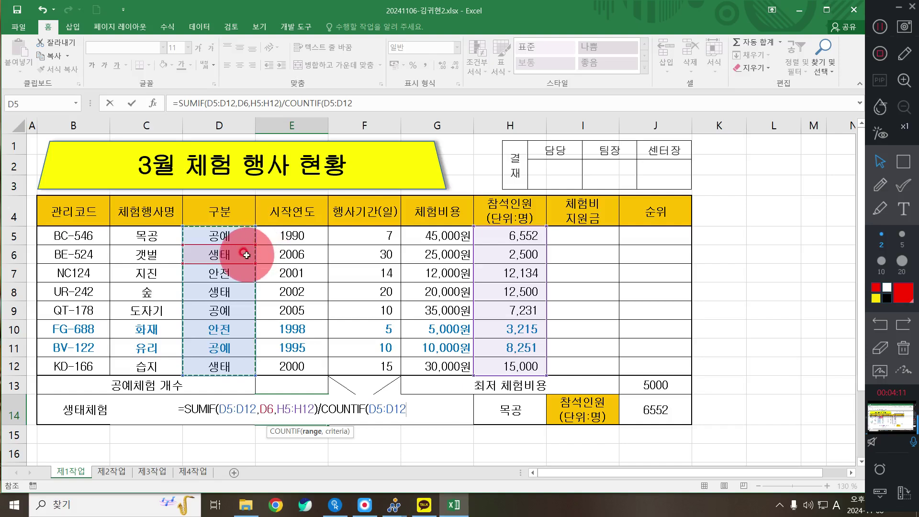
text(,)
click(220, 257)
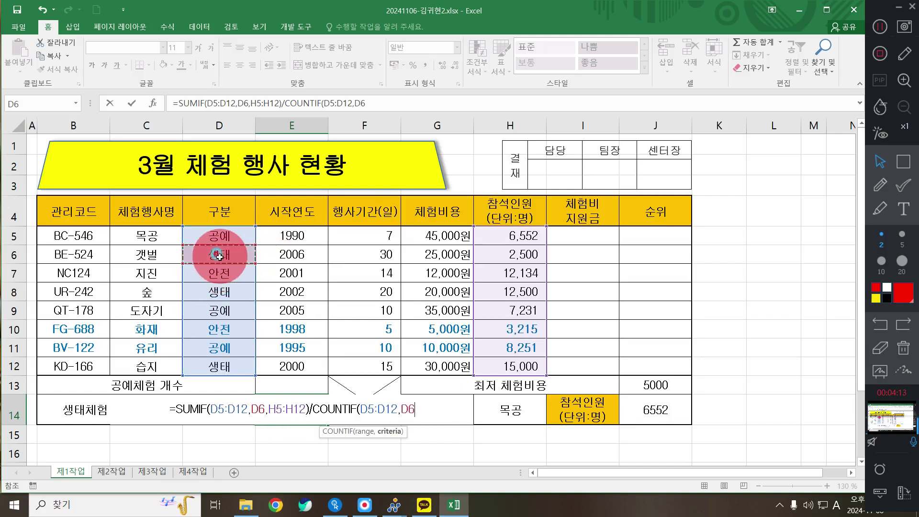
text())
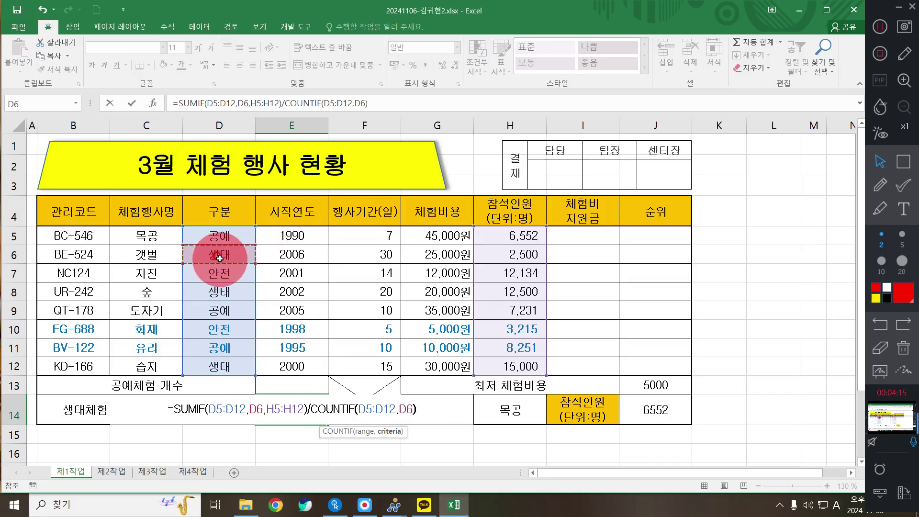
key(Return)
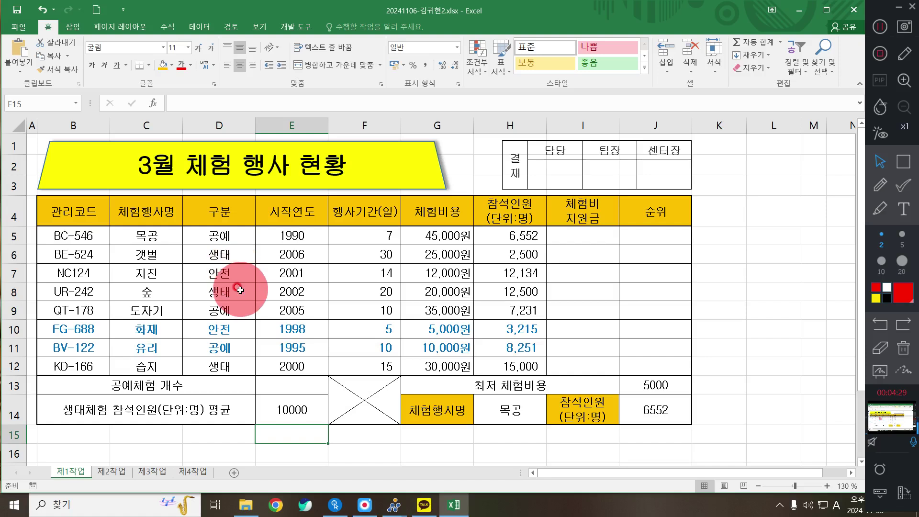
Start a DCOUNTA formula in cell E13 for the 공예체험 count, with the table range B4:H12 as the database
click(270, 388)
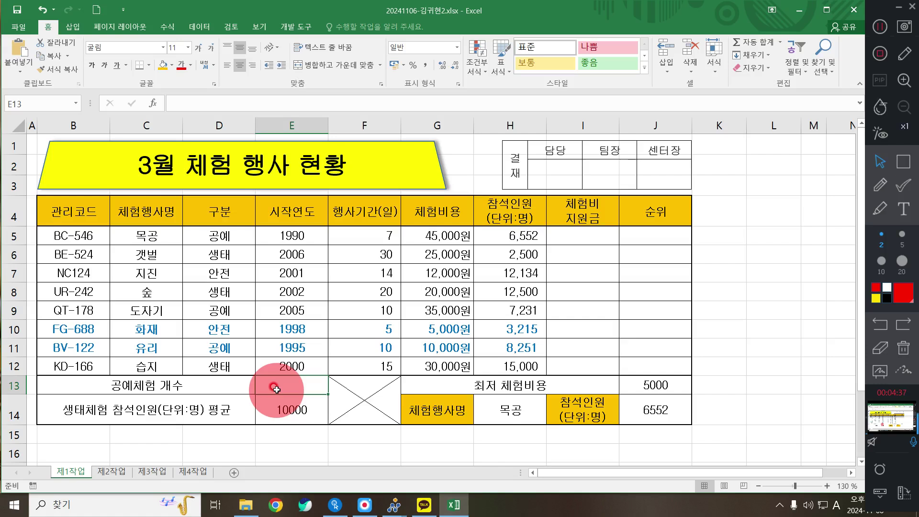
text(=d)
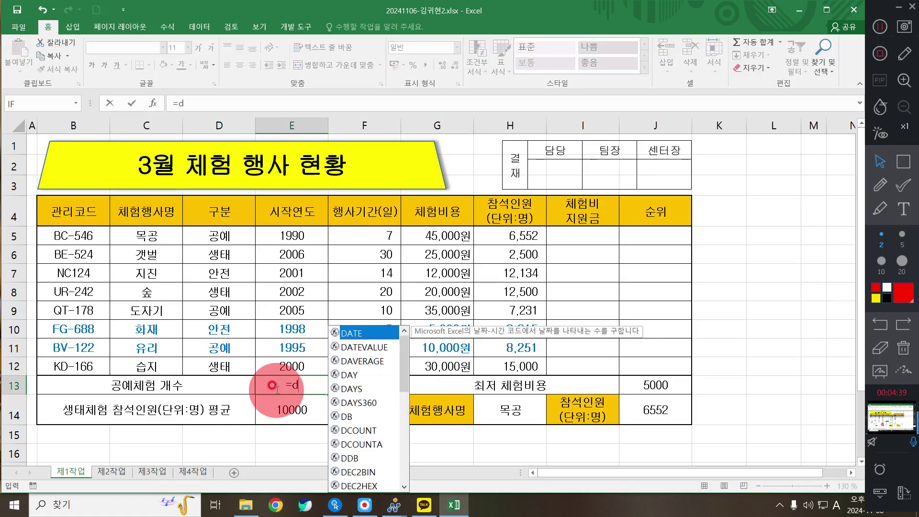
text(c)
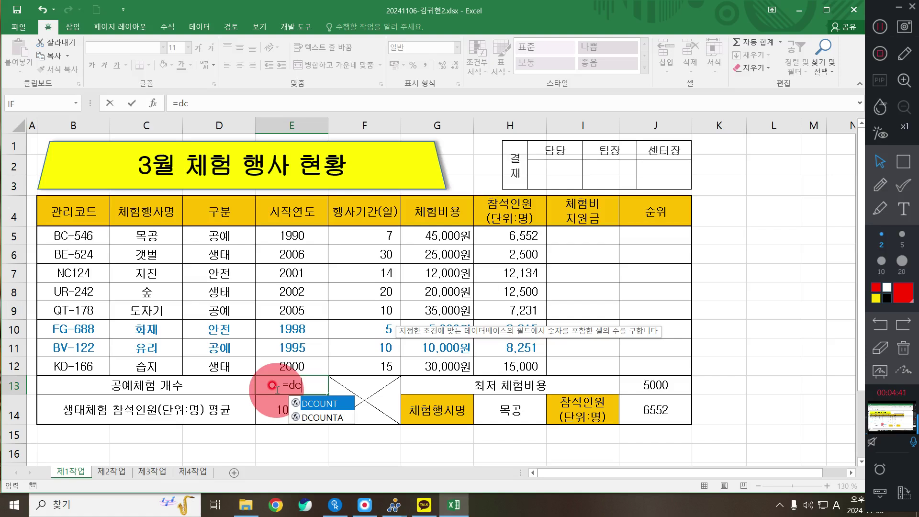
key(Down)
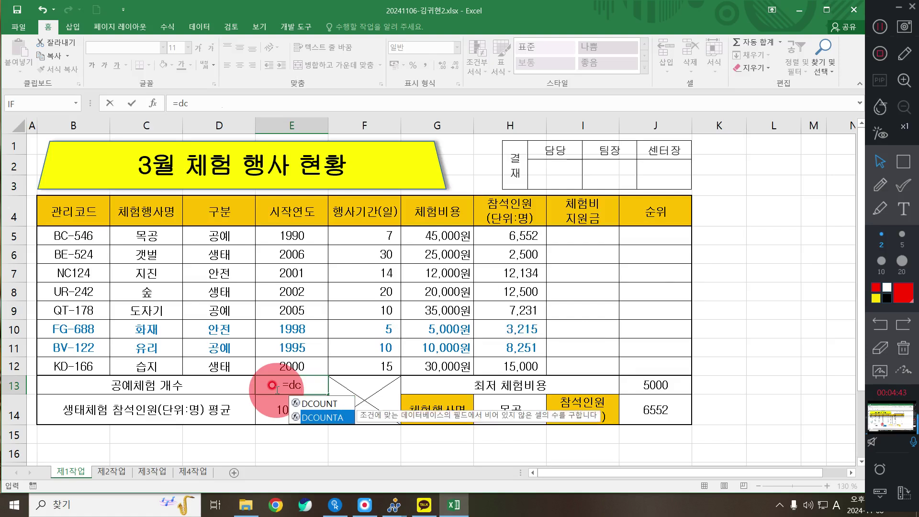
key(Tab)
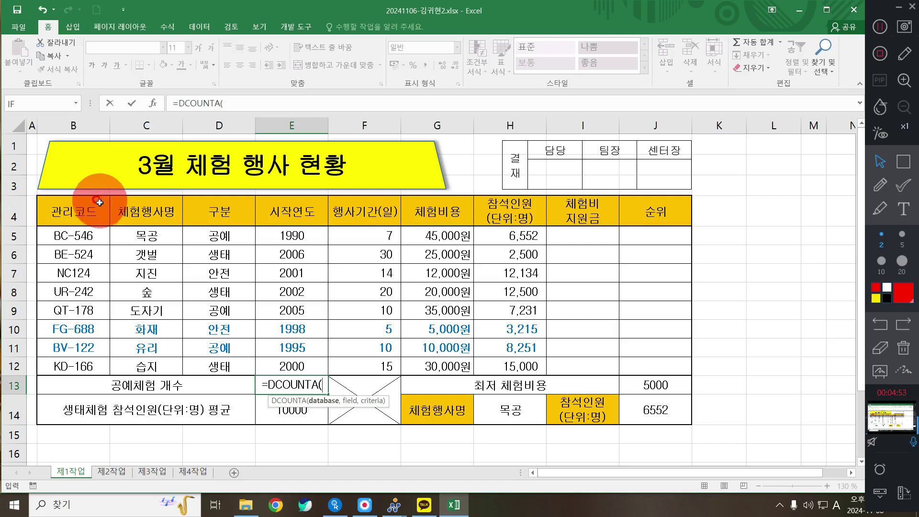
drag(99, 202, 503, 365)
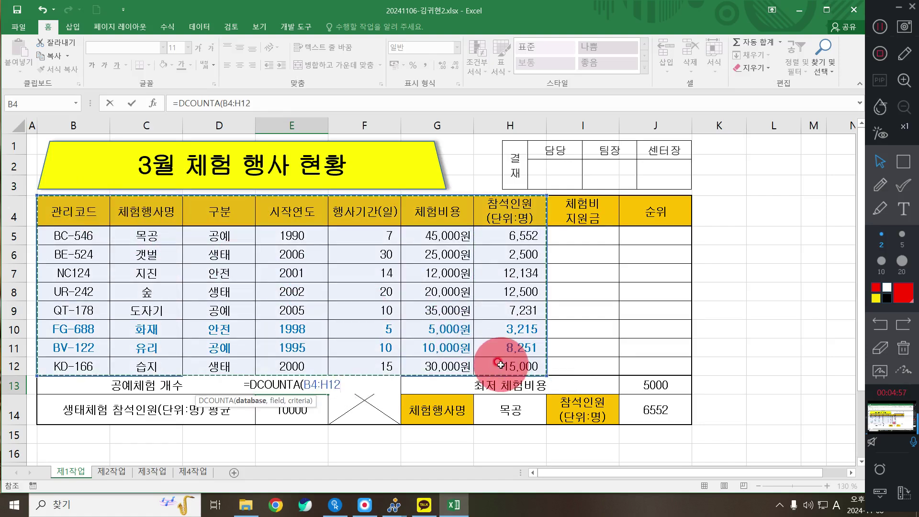
text(,.)
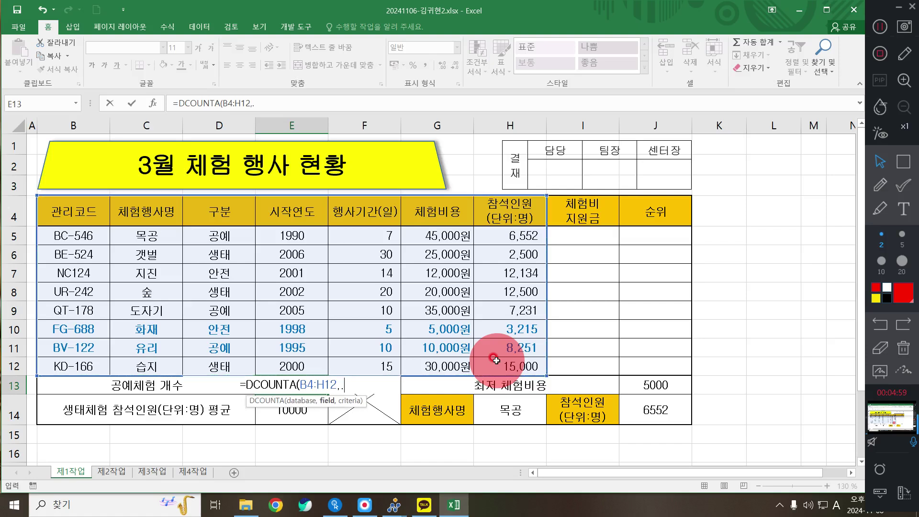
key(BackSpace)
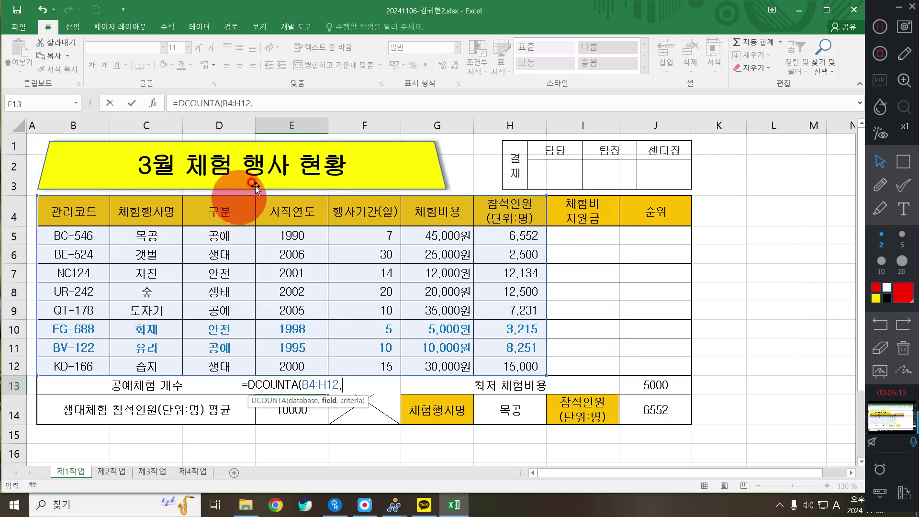
Complete the E13 DCOUNTA formula with the 구분 header D4 as the field and D4:D5 as the criteria
click(223, 216)
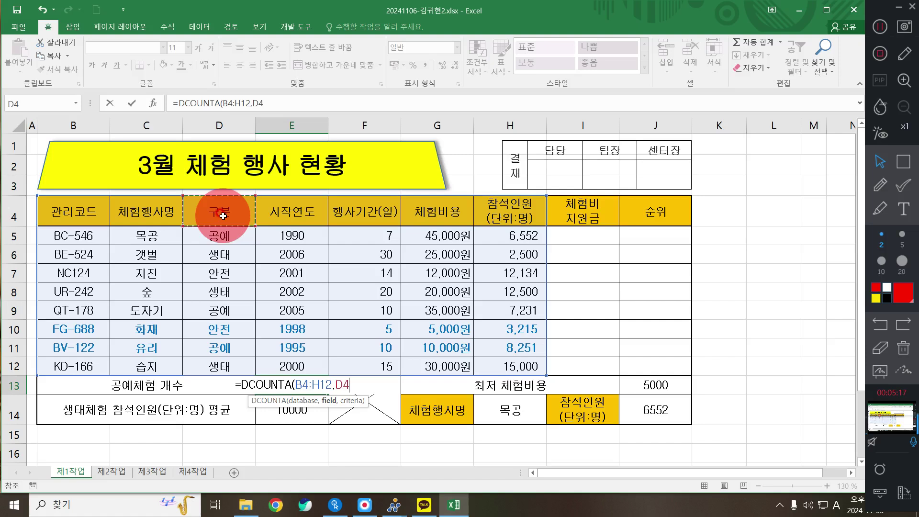
text(,)
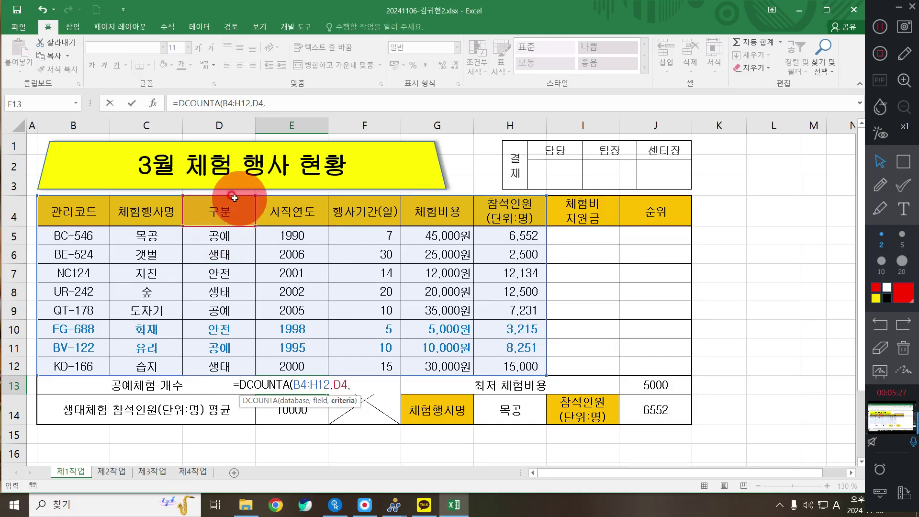
drag(226, 210, 222, 231)
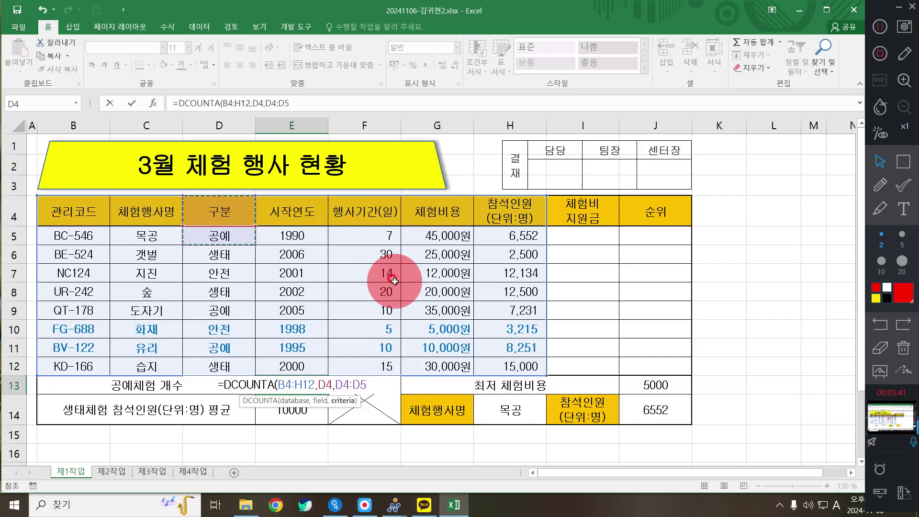
text())
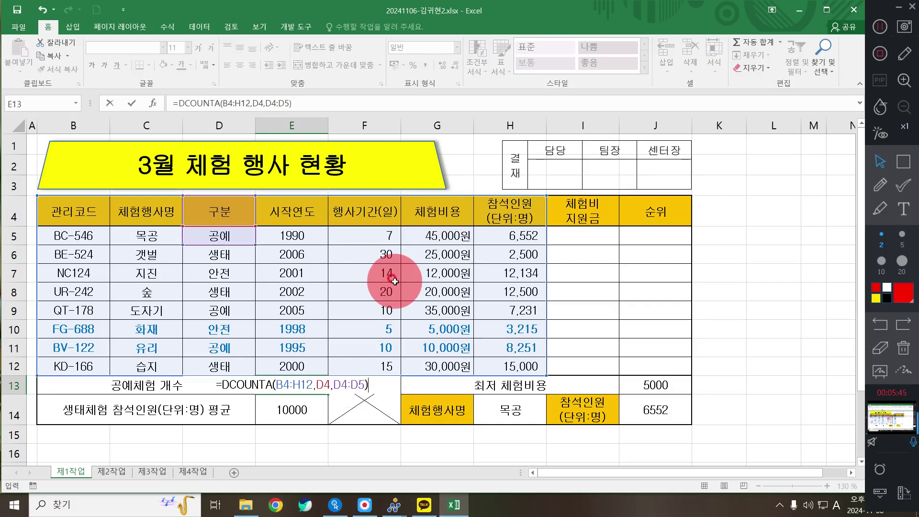
key(Return)
Build a RANK.EQ formula in cell J5 that ranks H5 within the absolute range $H$5:$H$12 in descending order (0)
click(659, 231)
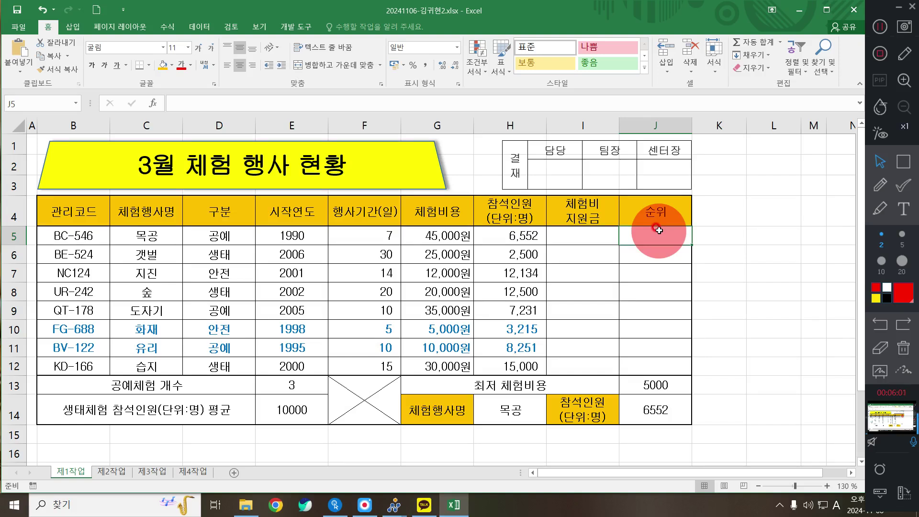
text(=ra)
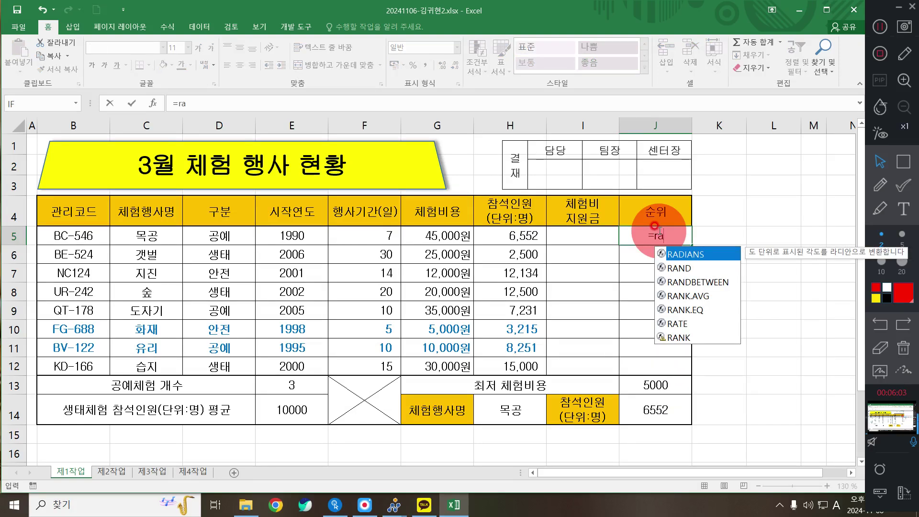
key(Down)
key(Down)
key(Down)
key(Down)
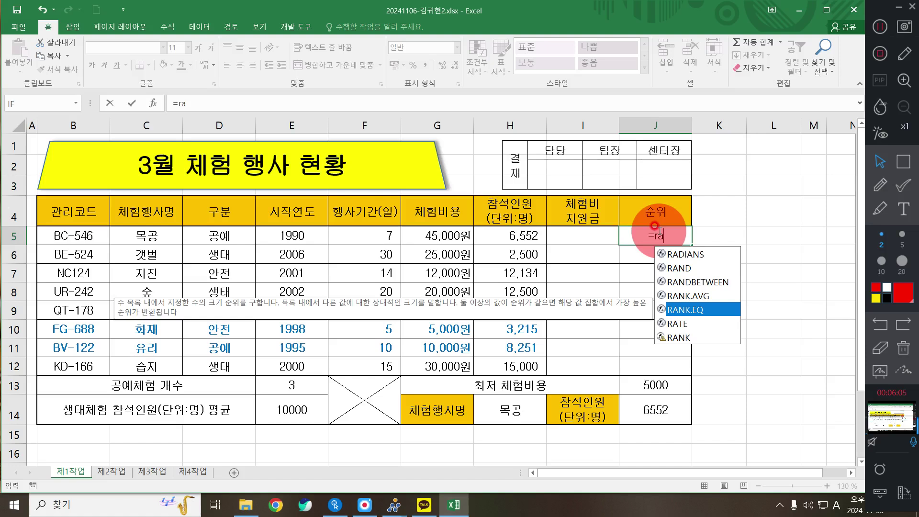
key(Tab)
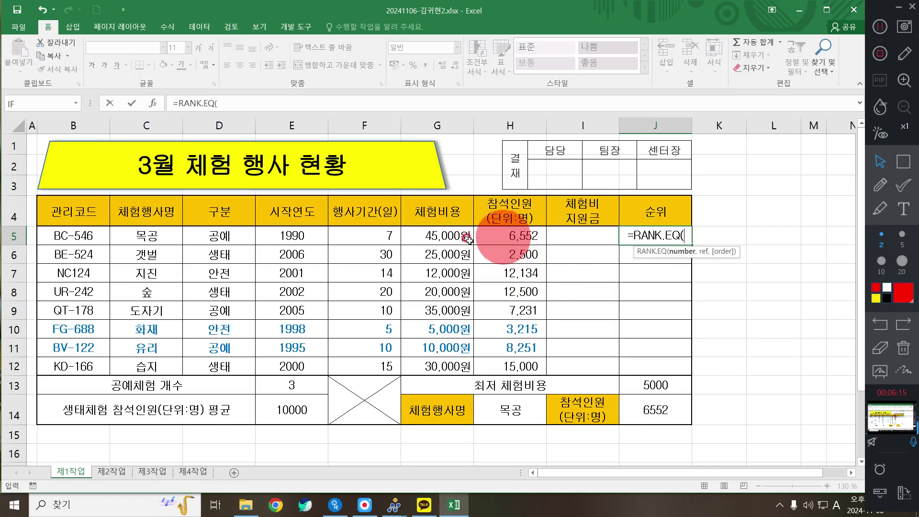
click(495, 237)
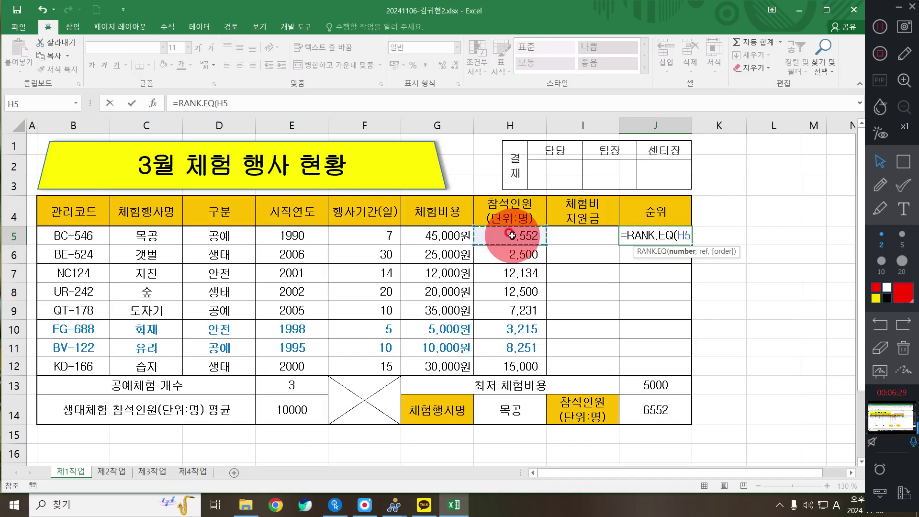
text(,)
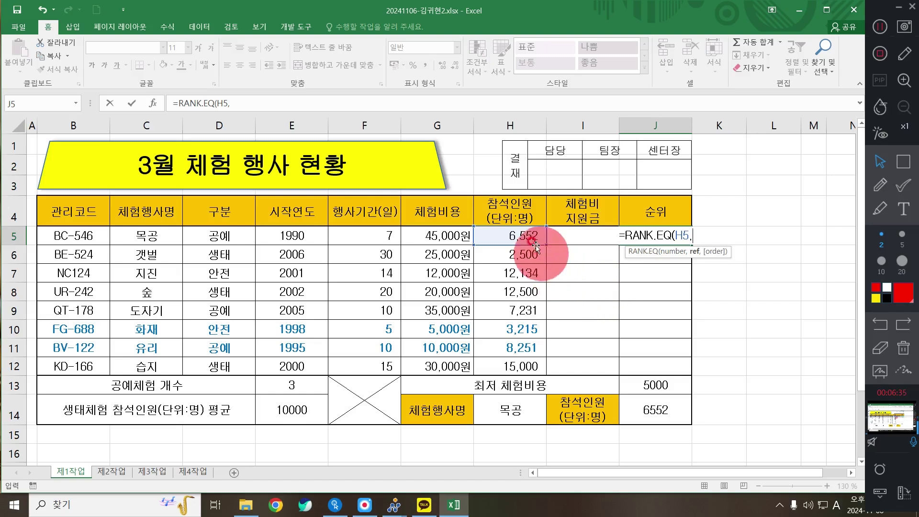
drag(527, 238, 510, 366)
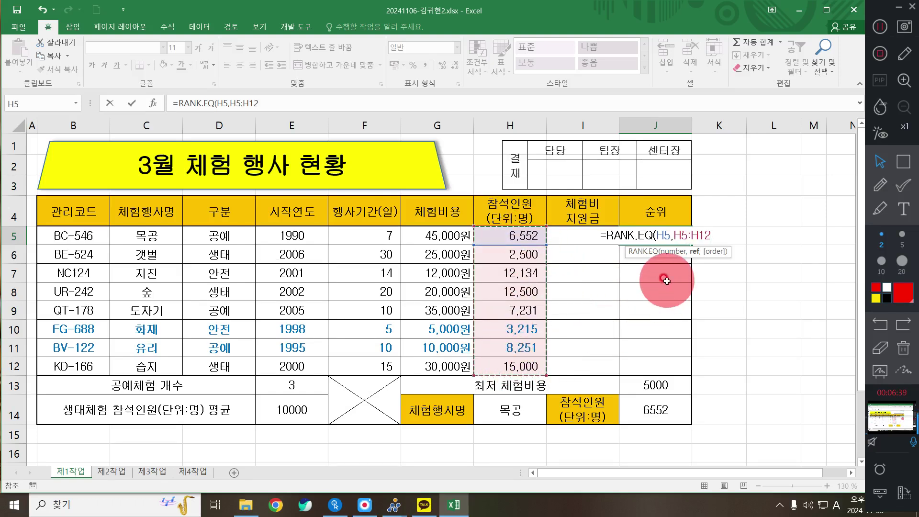
key(F4)
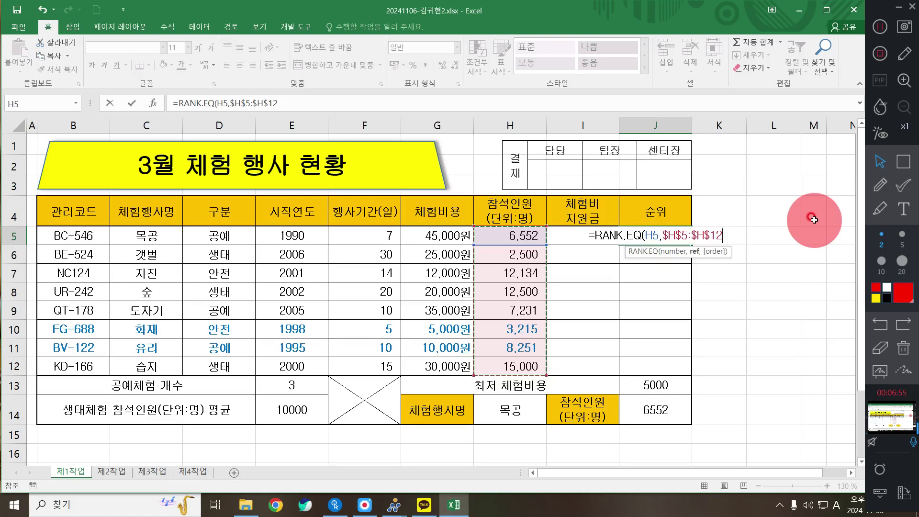
text(,)
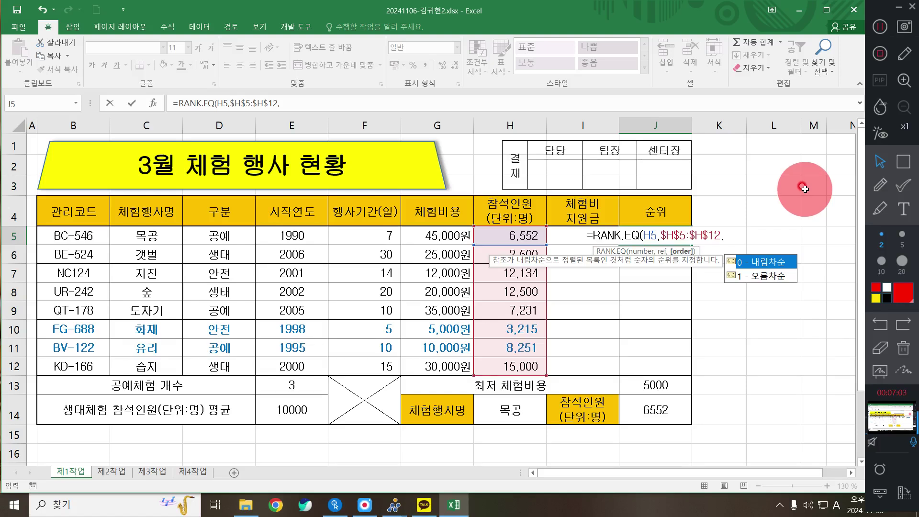
text(0)
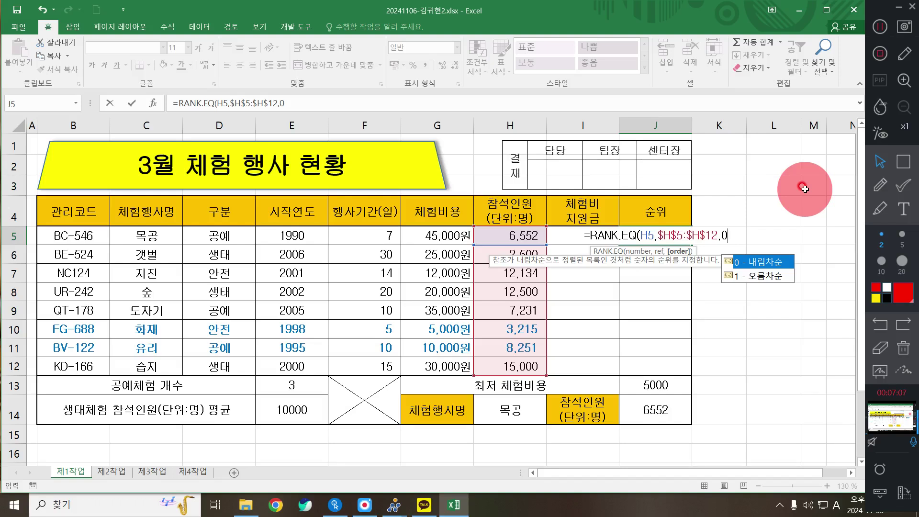
text())
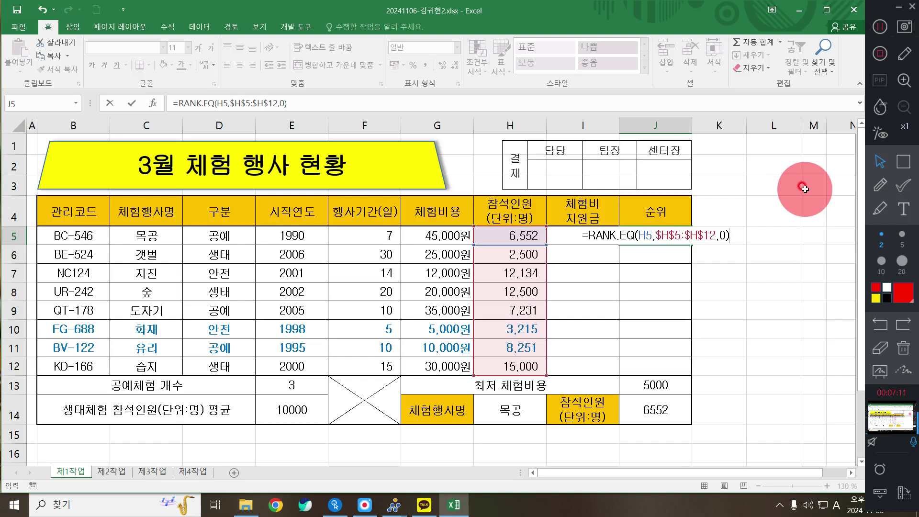
Append &"위" to the J5 rank formula and fill it down through J12
text(&)
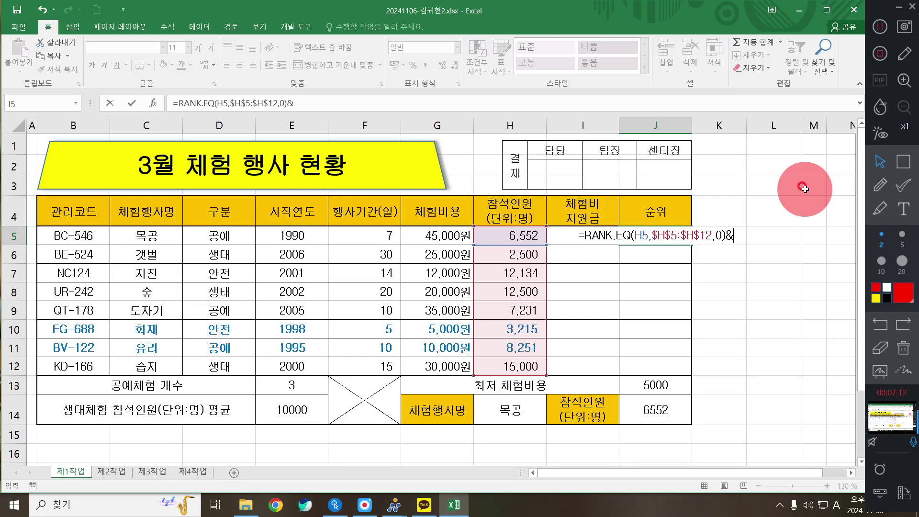
text("dnl)
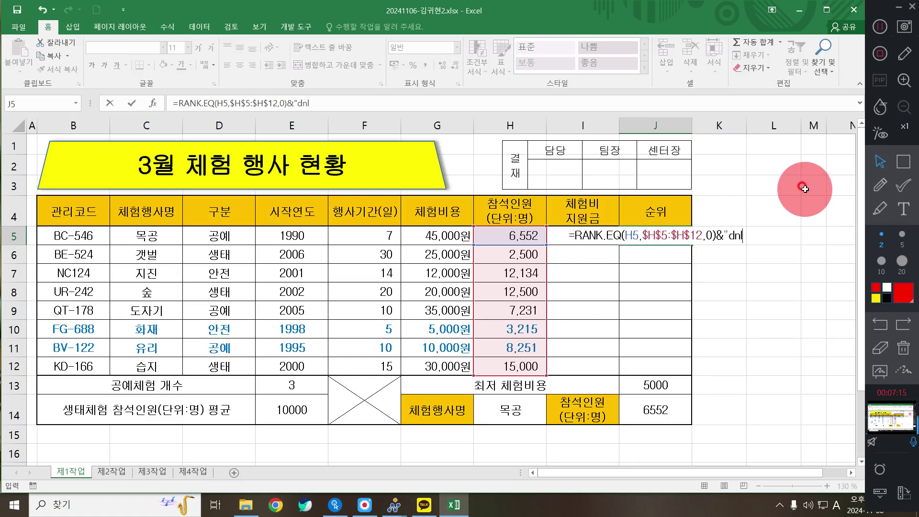
key(BackSpace)
key(BackSpace)
key(Hangul)
text(위")
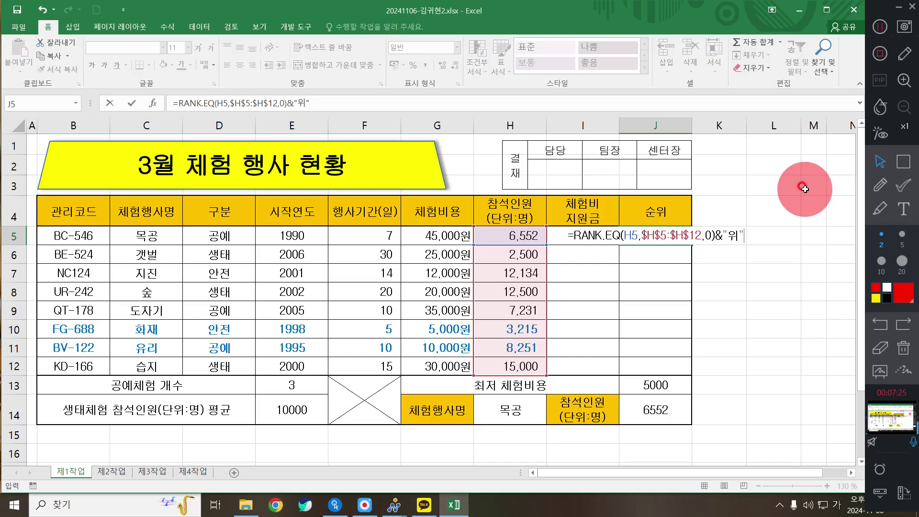
key(Return)
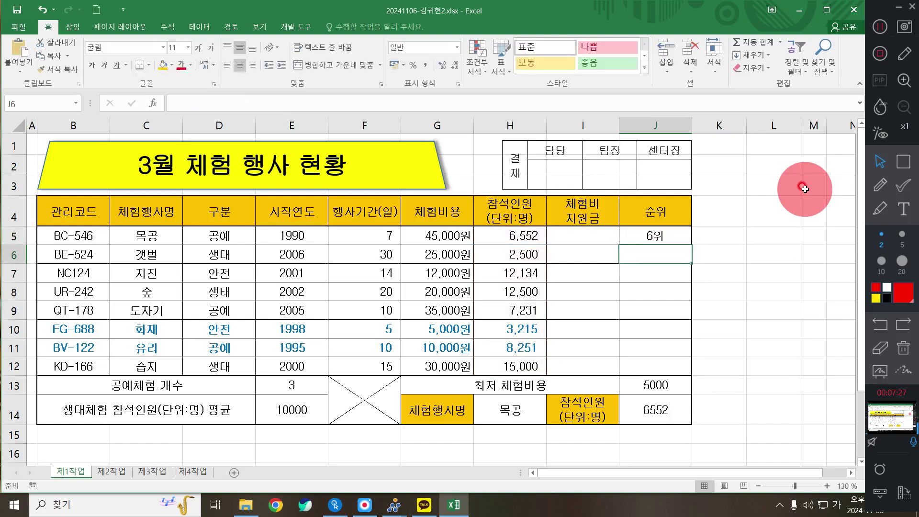
click(642, 237)
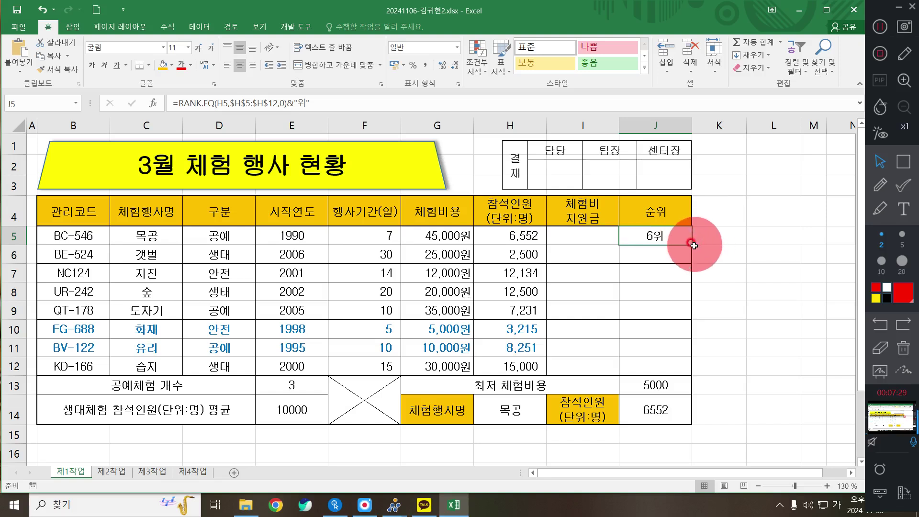
drag(692, 245, 694, 371)
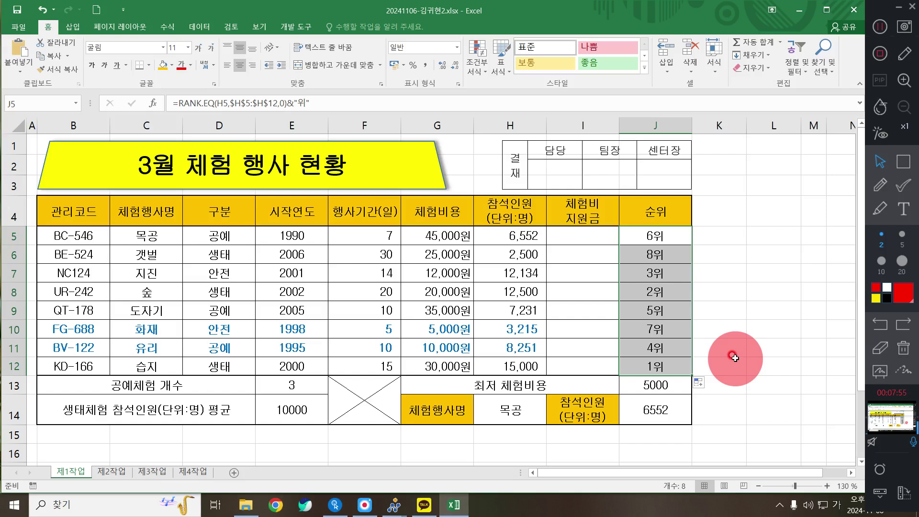
click(573, 223)
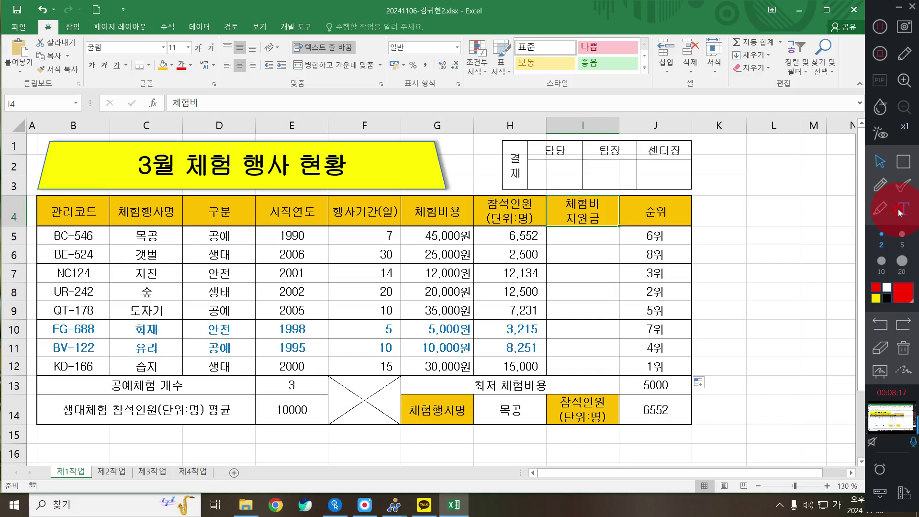
click(881, 233)
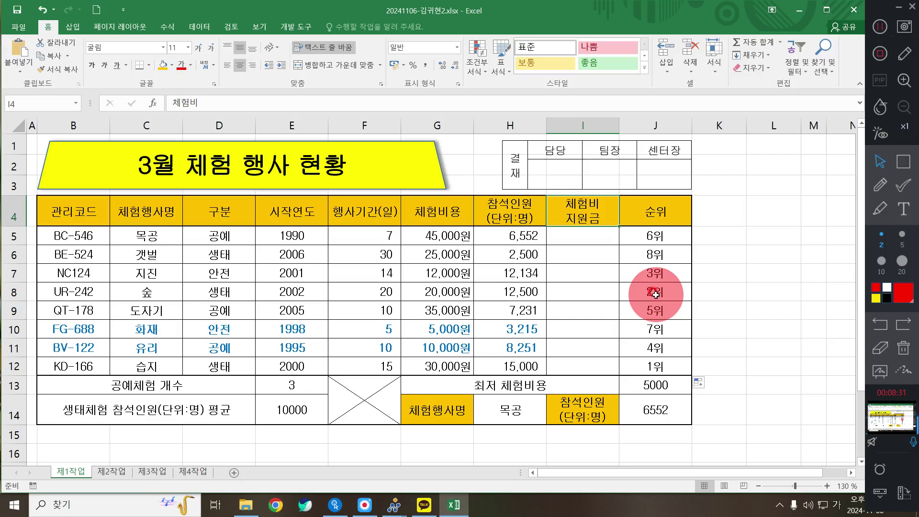
Start an IF formula in cell I5 with a nested AND function whose first condition is F5>=15
click(590, 236)
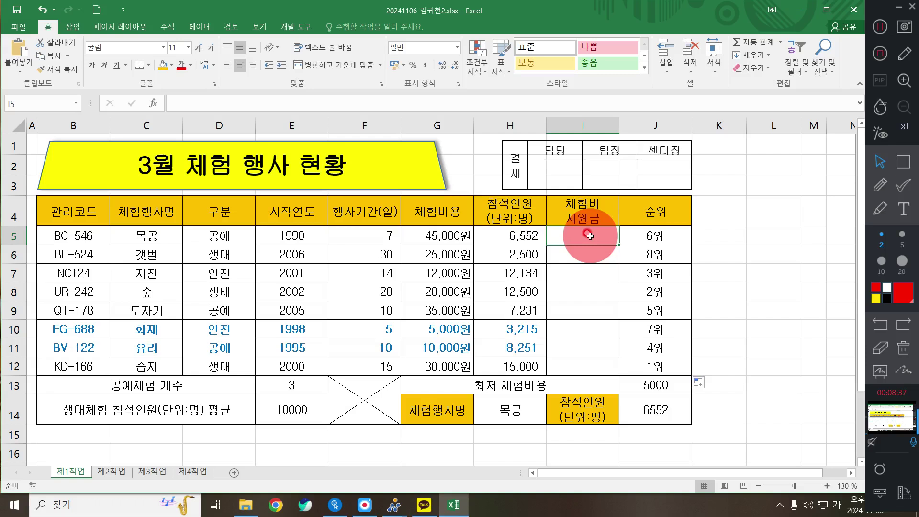
text(=)
key(Hangul)
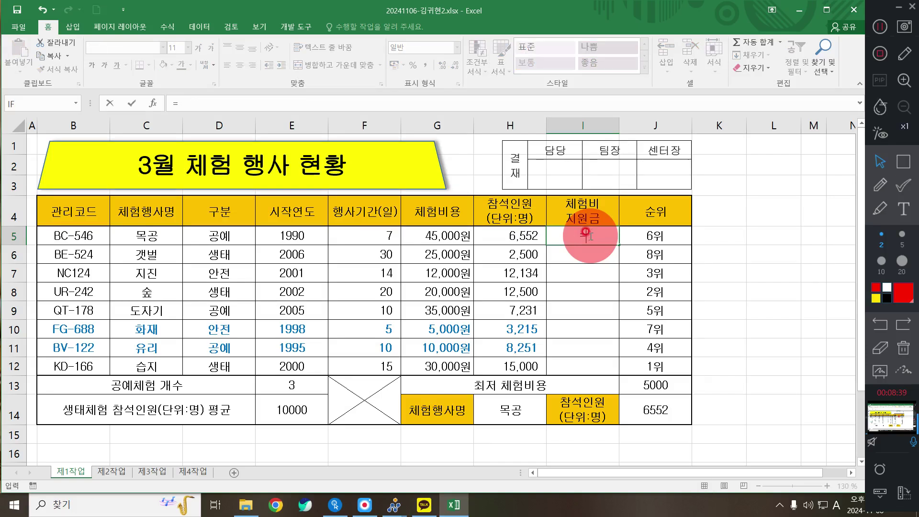
text(IF()
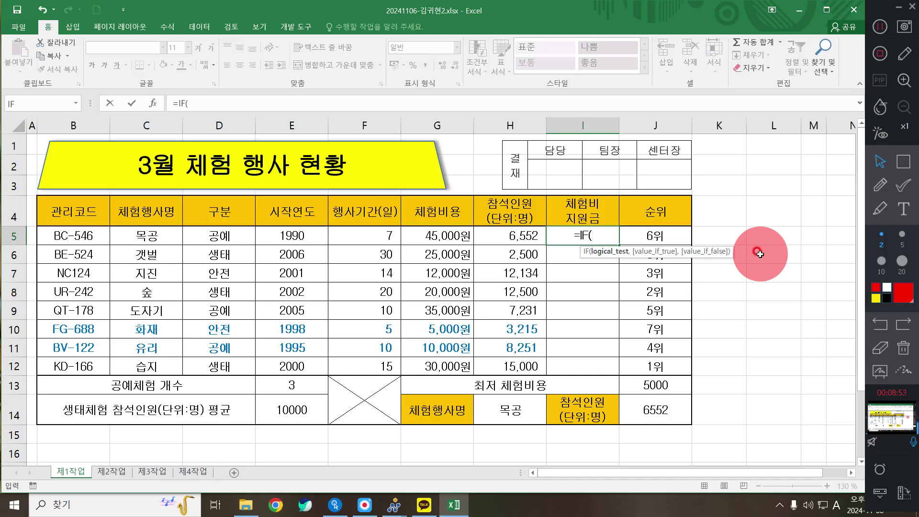
text(and)
key(Tab)
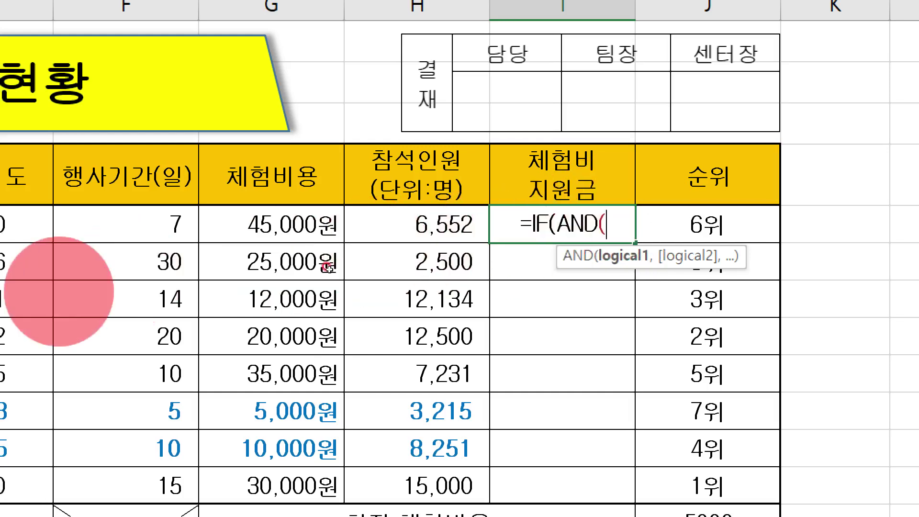
click(182, 225)
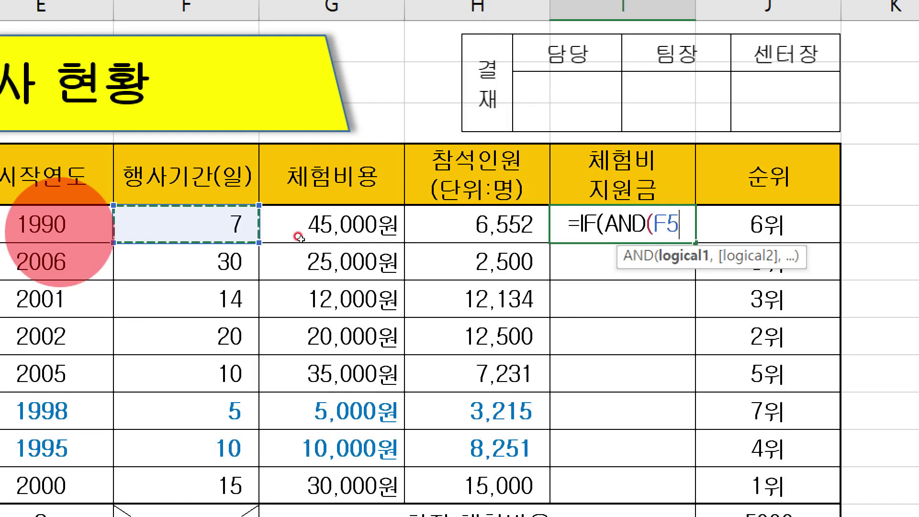
text(>=)
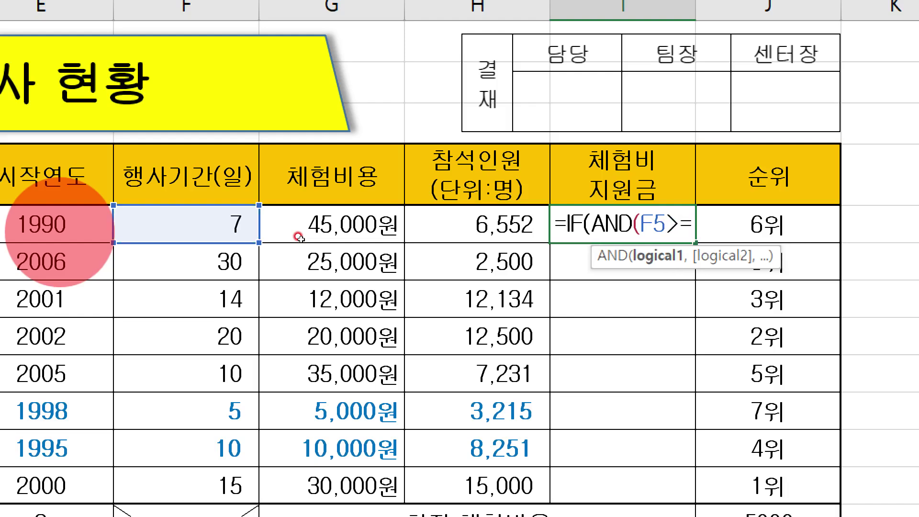
text(1)
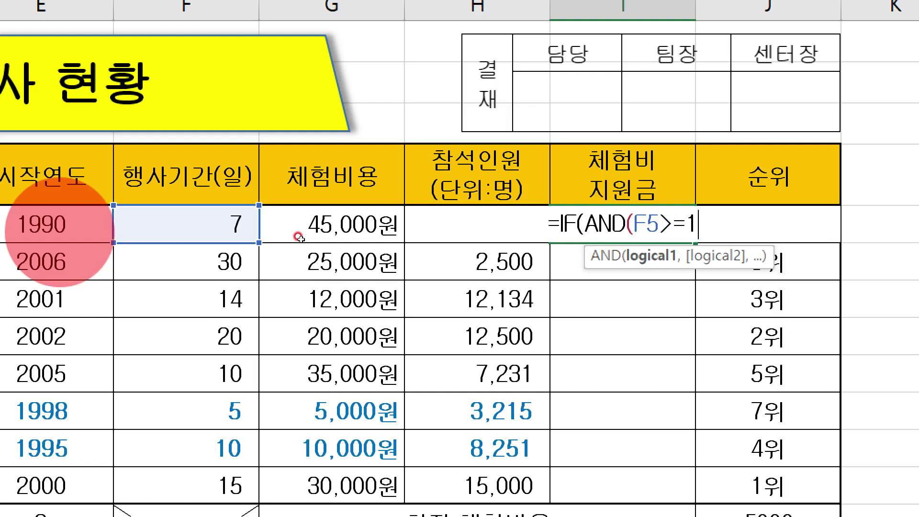
text(5,)
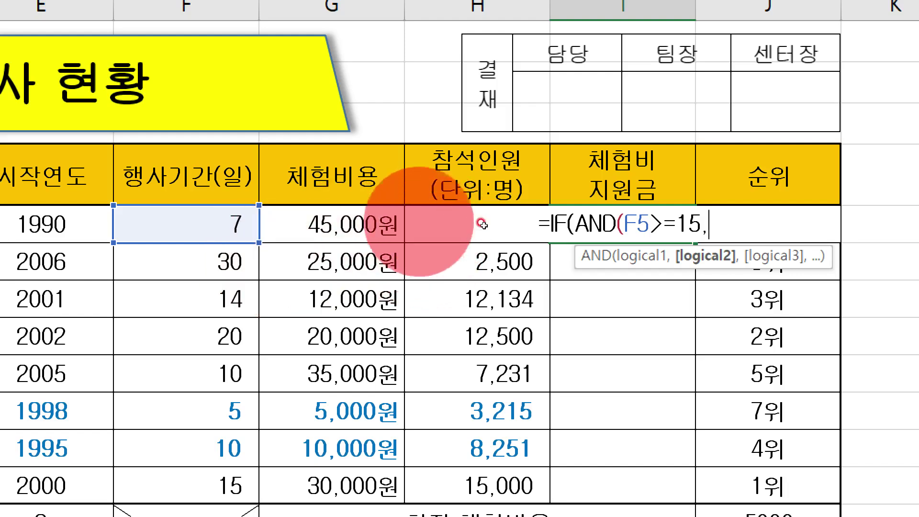
Add H5>=10000 as the second AND condition in the I5 formula and close the logical test
click(486, 256)
key(Up)
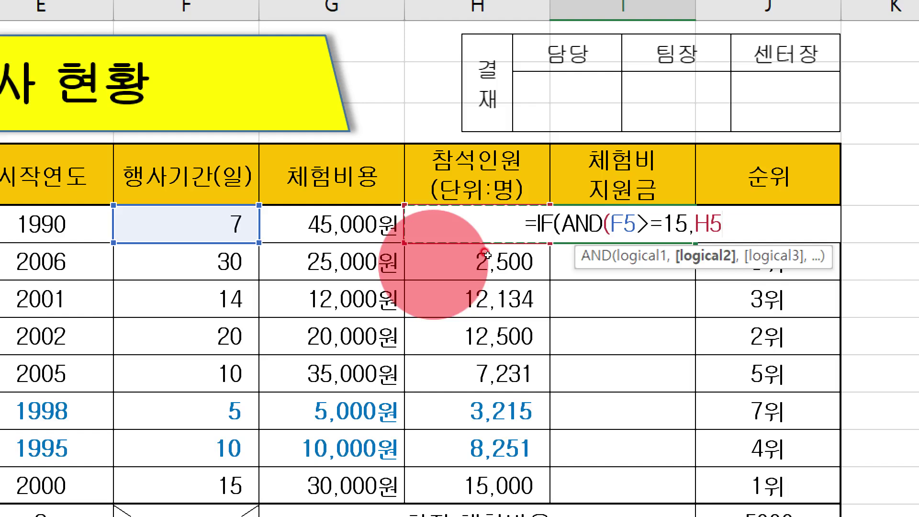
text(>)
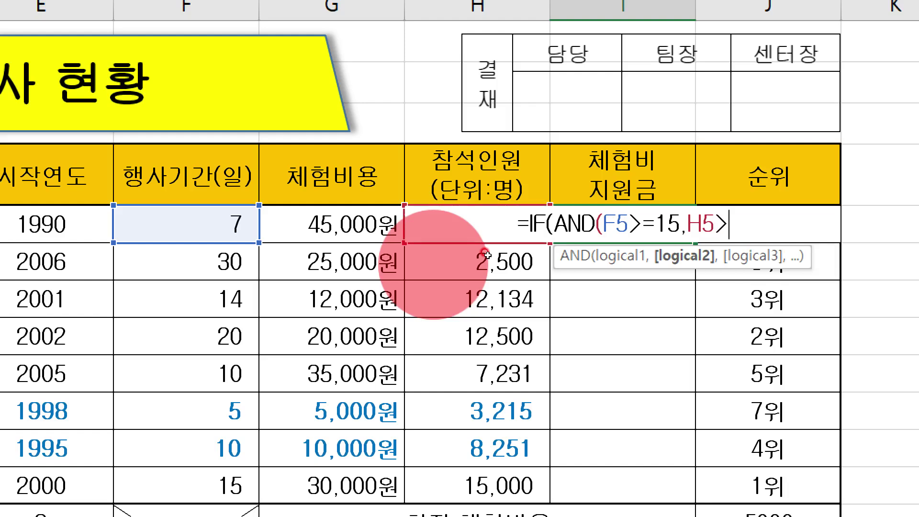
text(=10000)
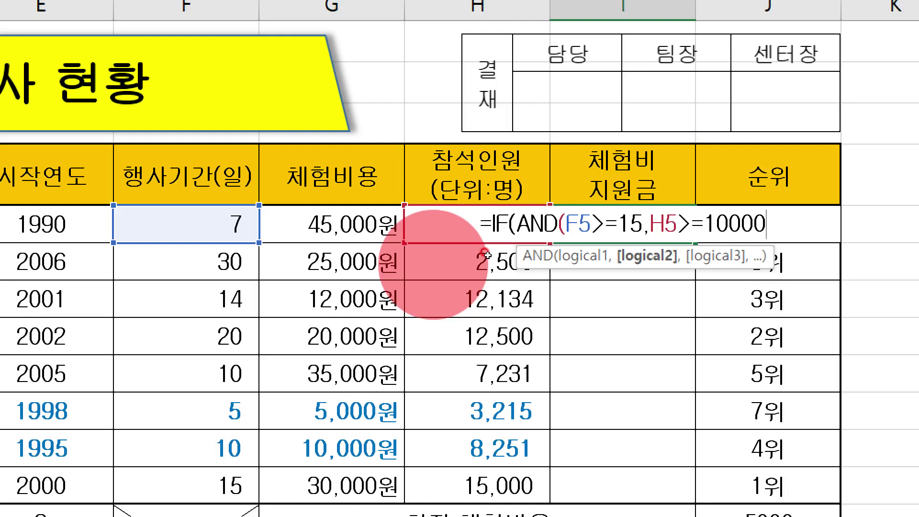
text())
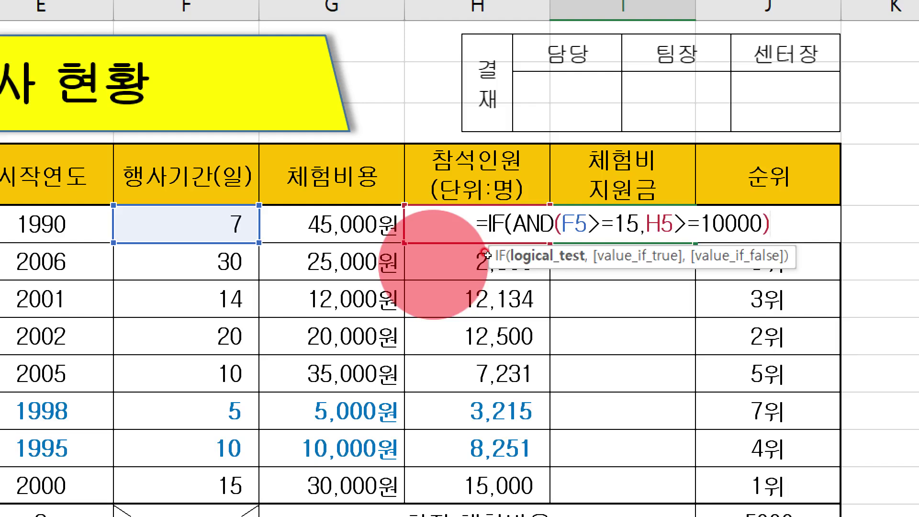
text(,)
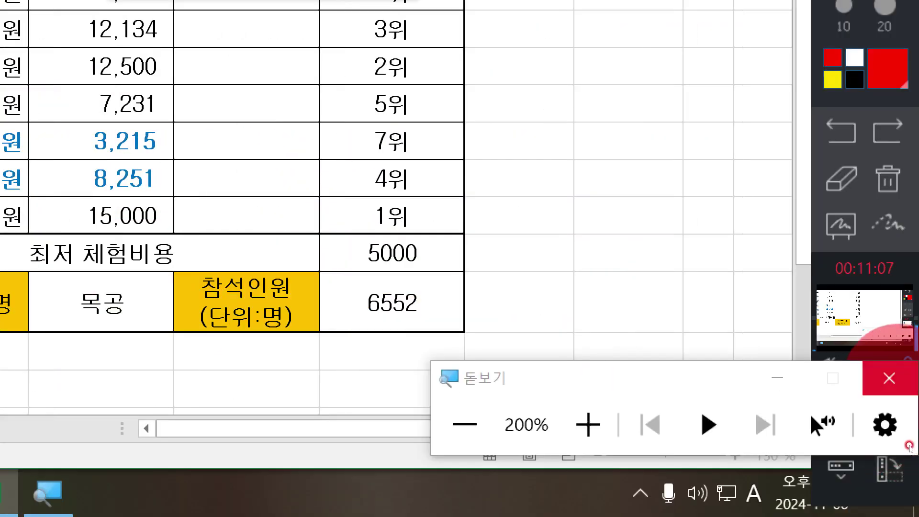
click(889, 378)
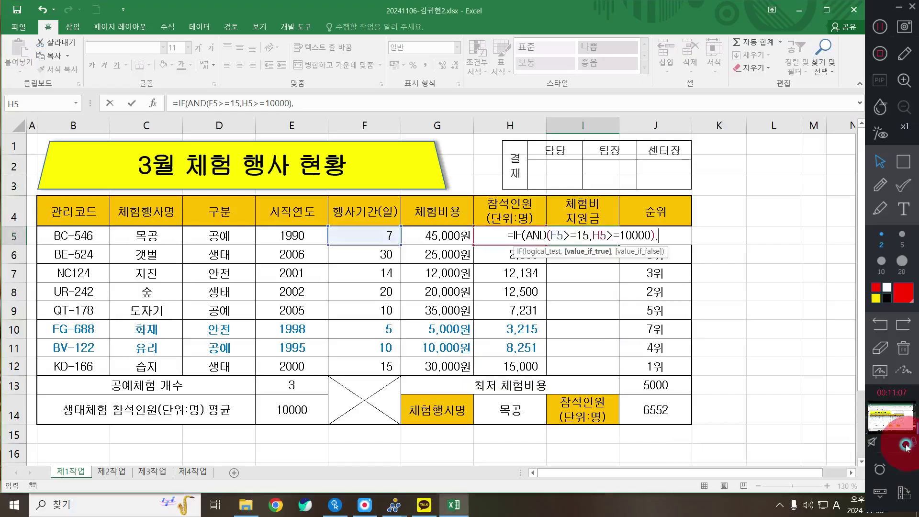
Complete the I5 IF formula with G5*10% as the true result and G5*5% as the false result
click(450, 238)
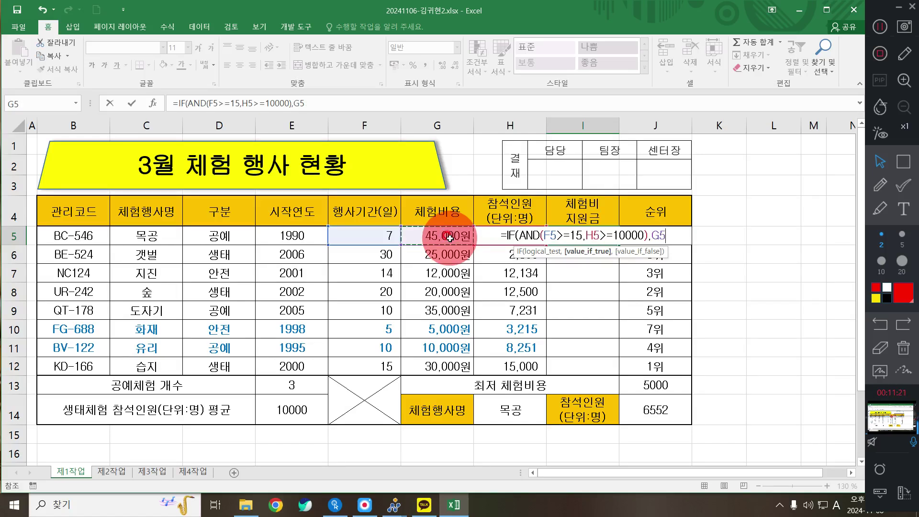
text(*)
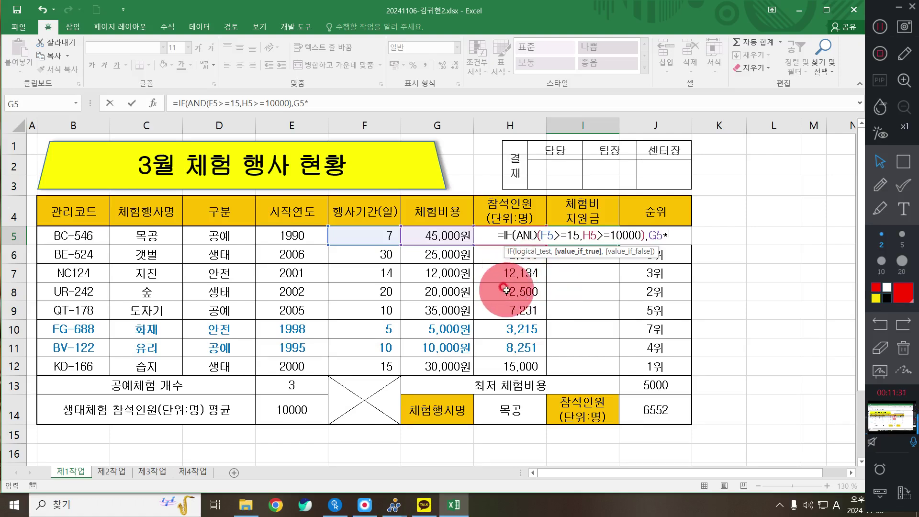
text(10%)
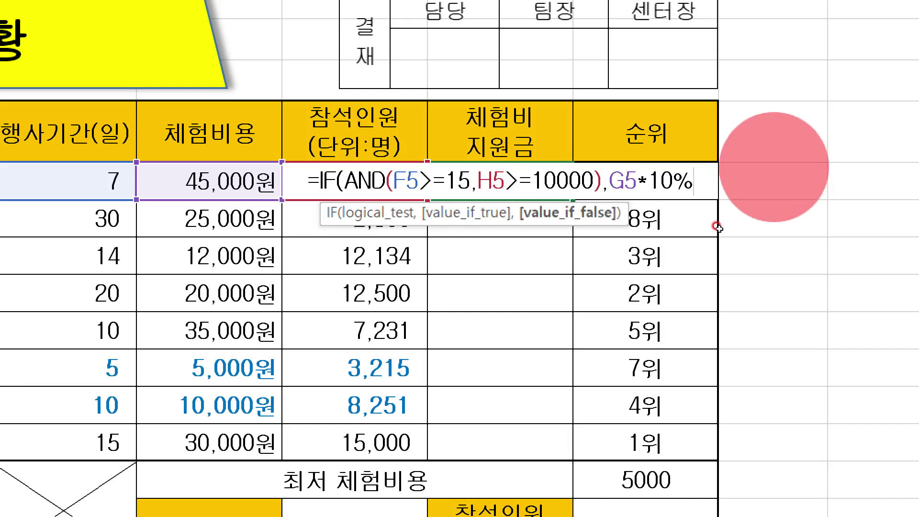
text(,)
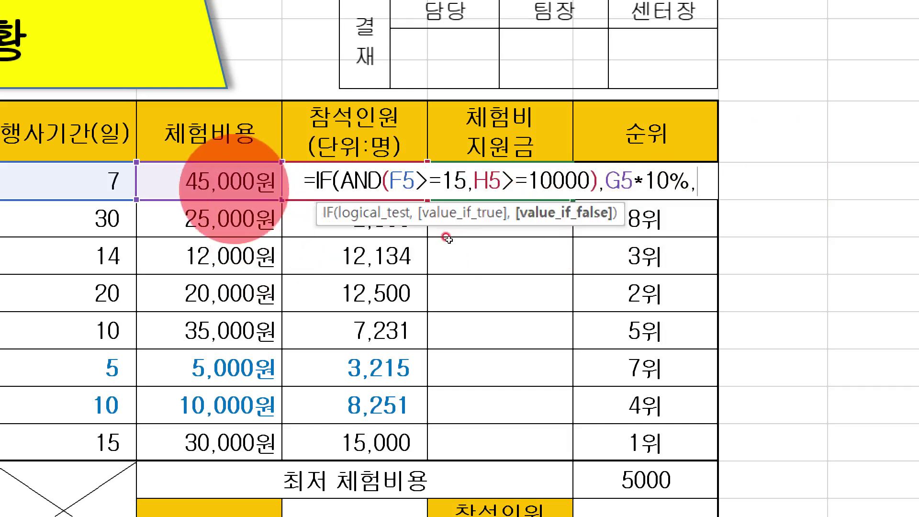
click(233, 189)
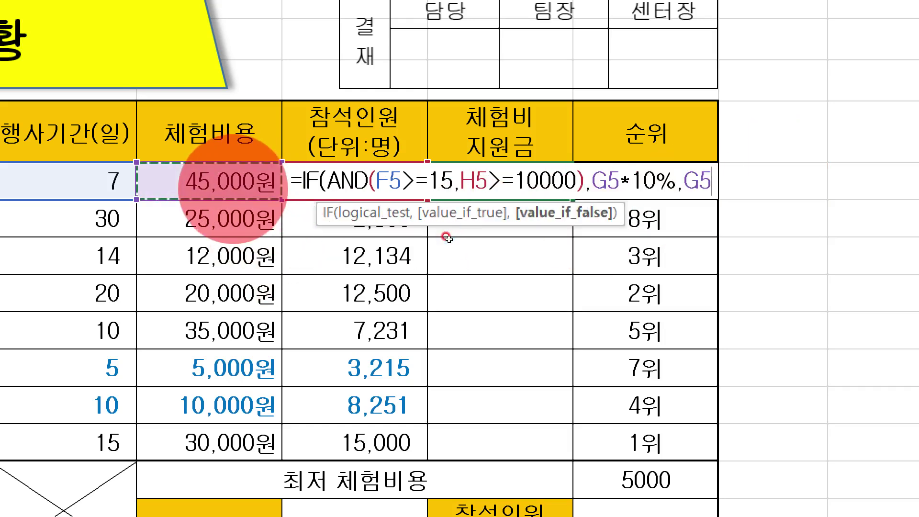
text(*)
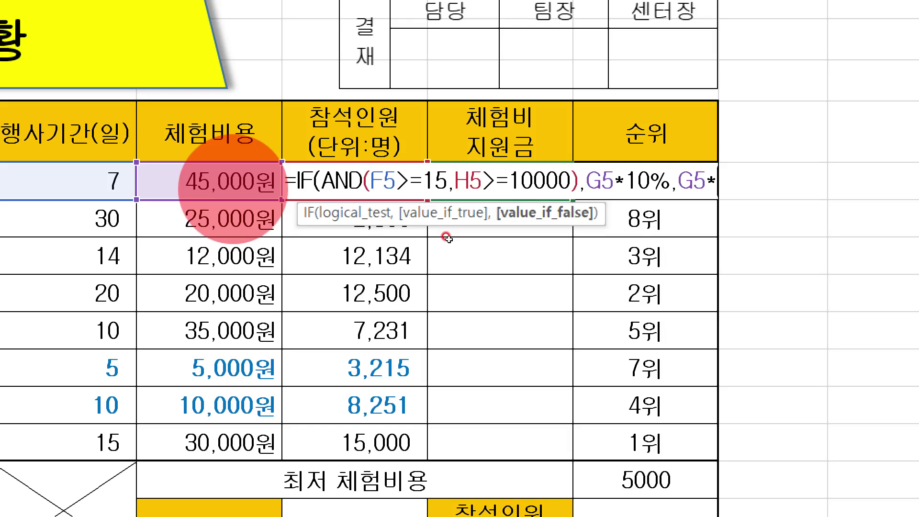
text(5%)
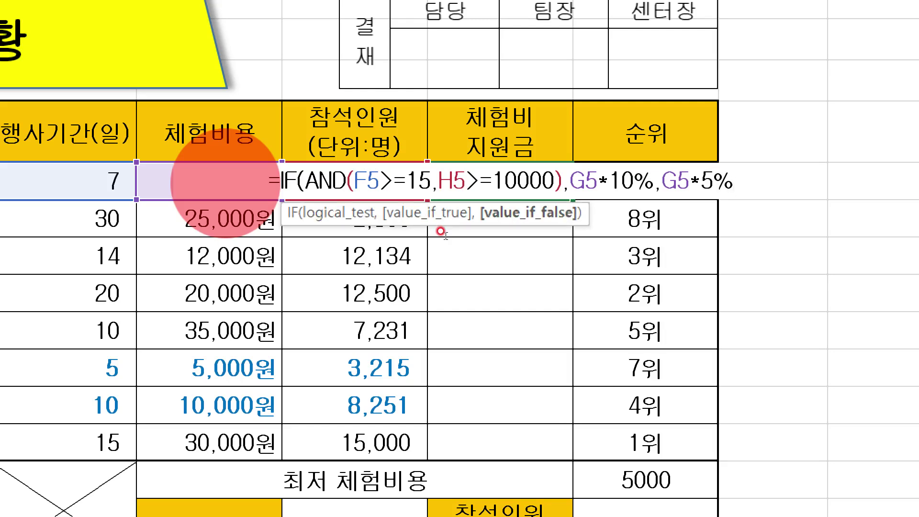
text())
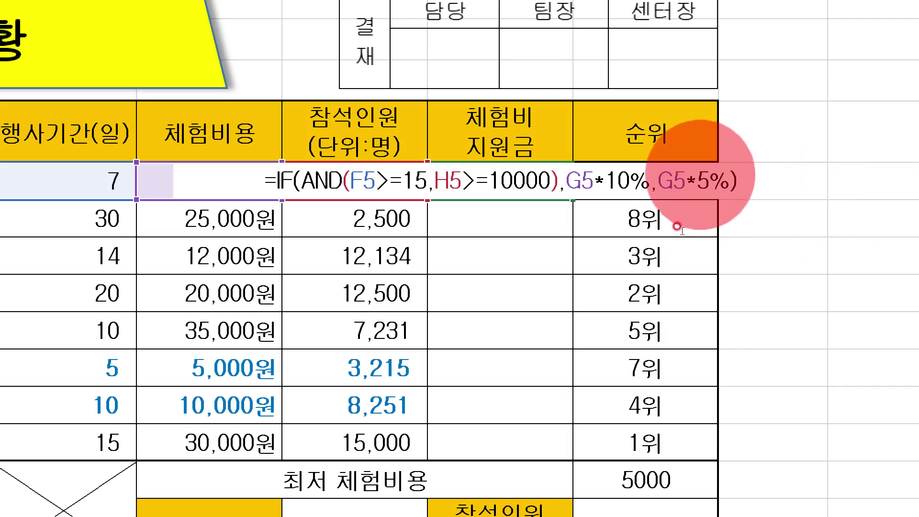
key(Return)
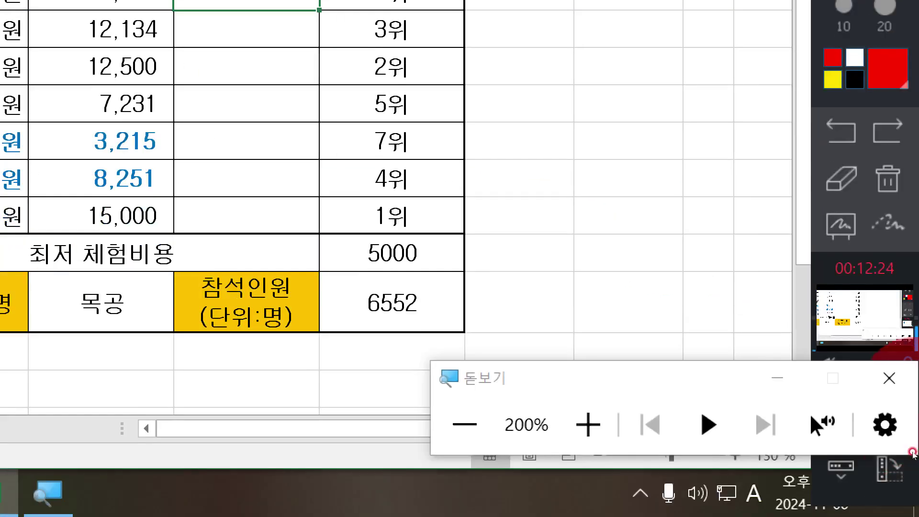
Fill the 체험비 지원금 formula from I5 down through I12
click(904, 449)
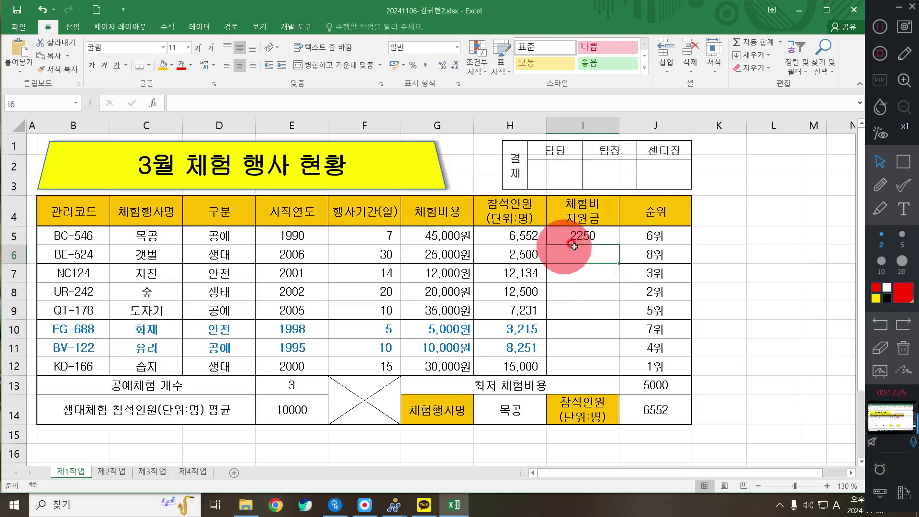
click(587, 237)
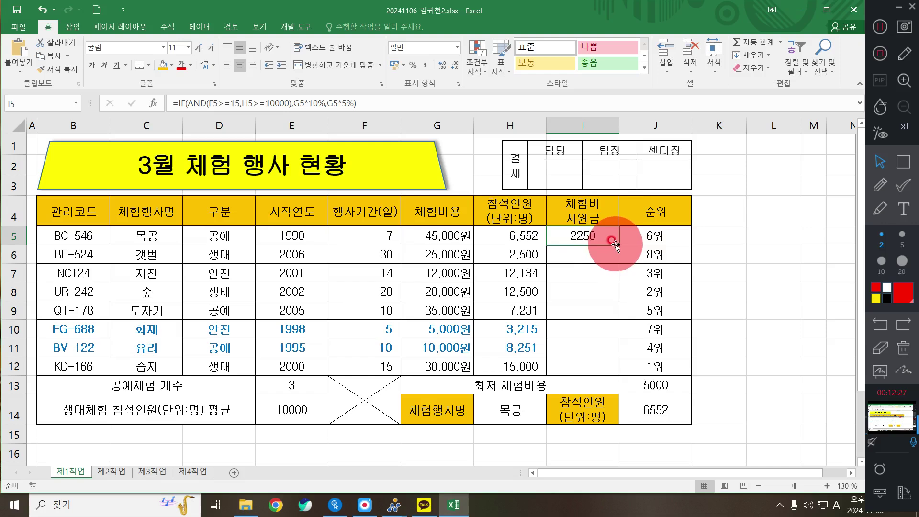
drag(616, 245, 597, 379)
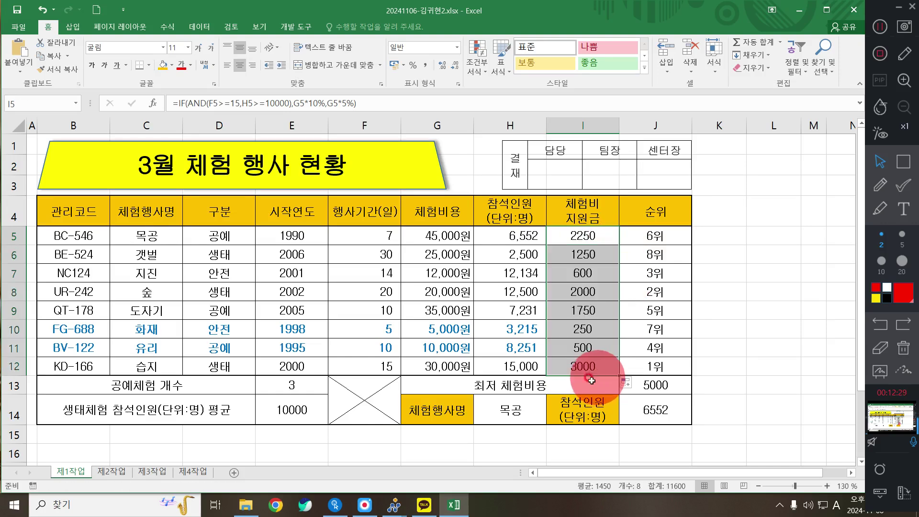
Open 한글엑셀(C형)_모범답안.xlsx from the 03월 folder in File Explorer, check its I5 formula, and return to the working sheet
click(245, 505)
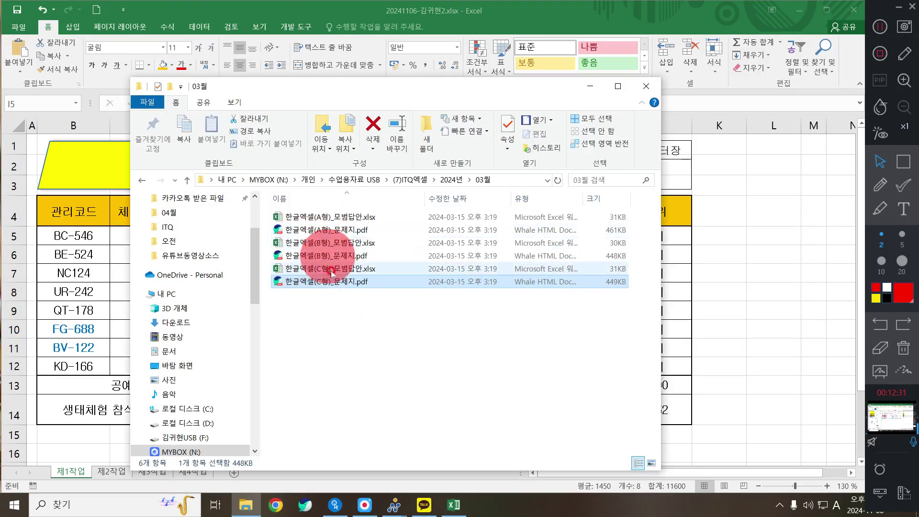
double_click(324, 268)
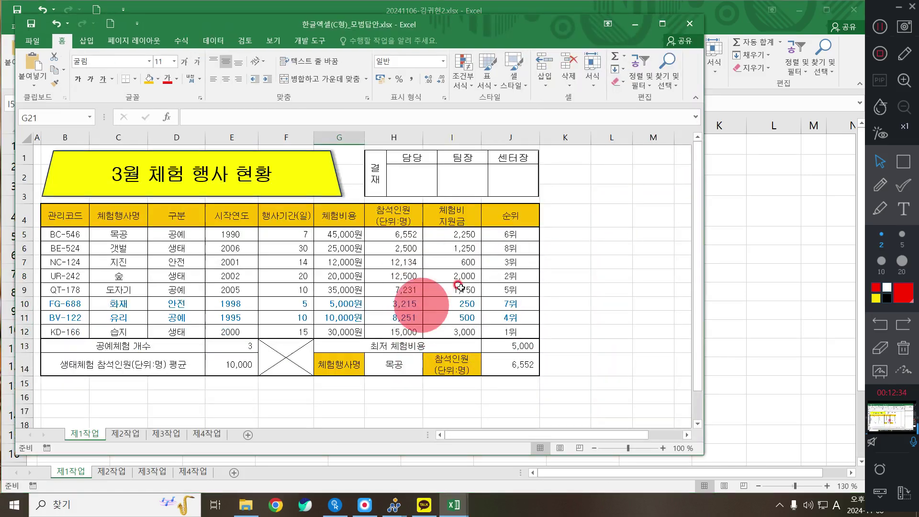
click(469, 234)
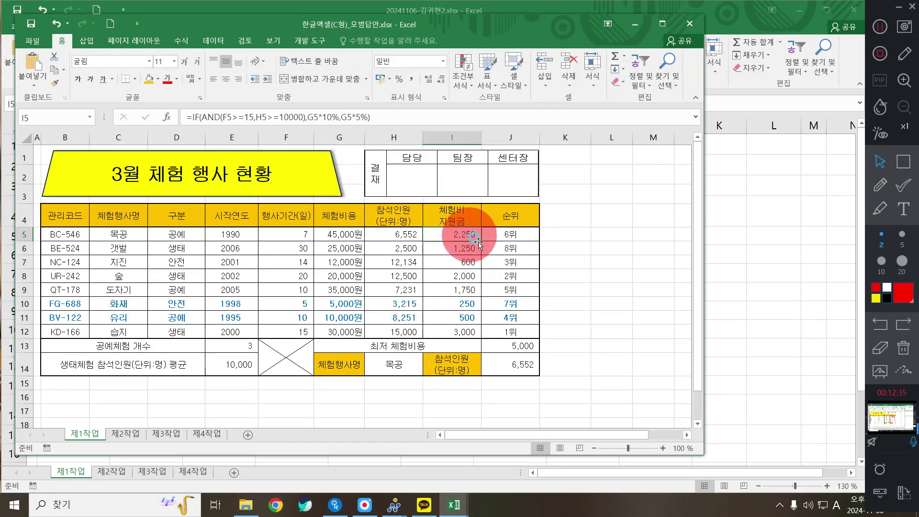
click(633, 32)
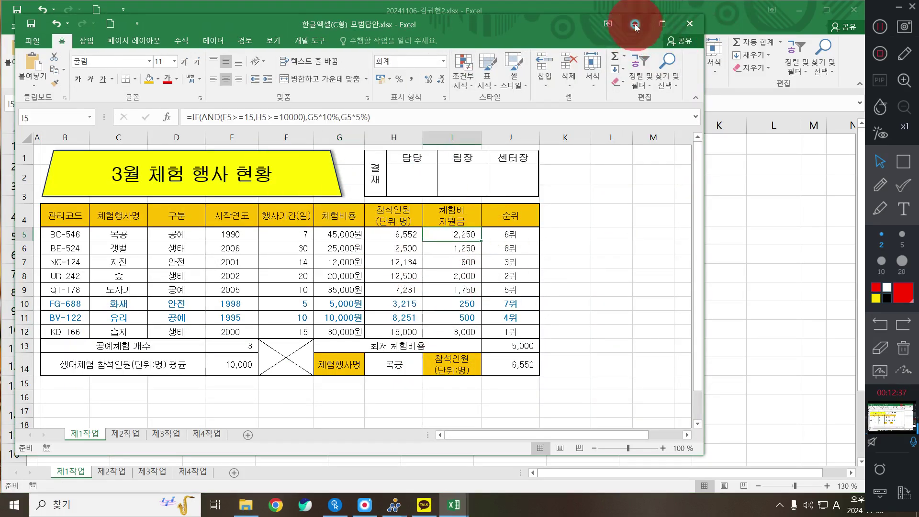
click(735, 308)
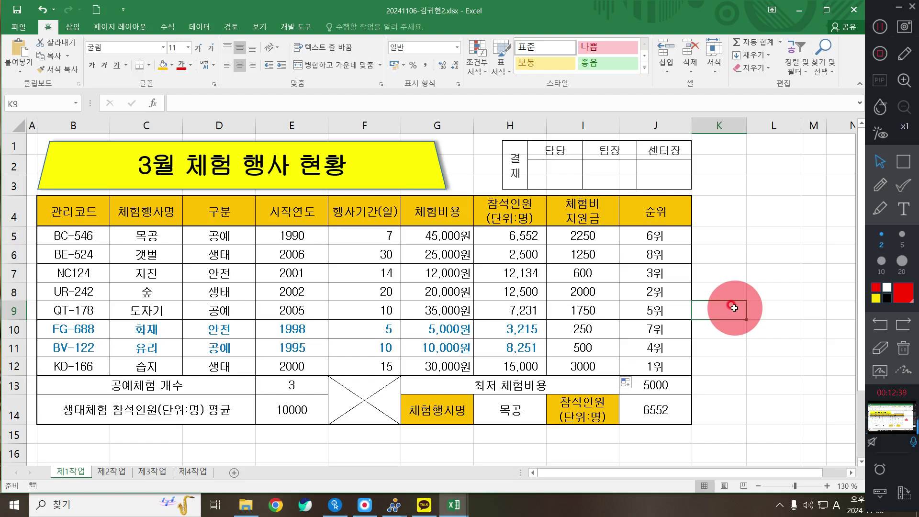